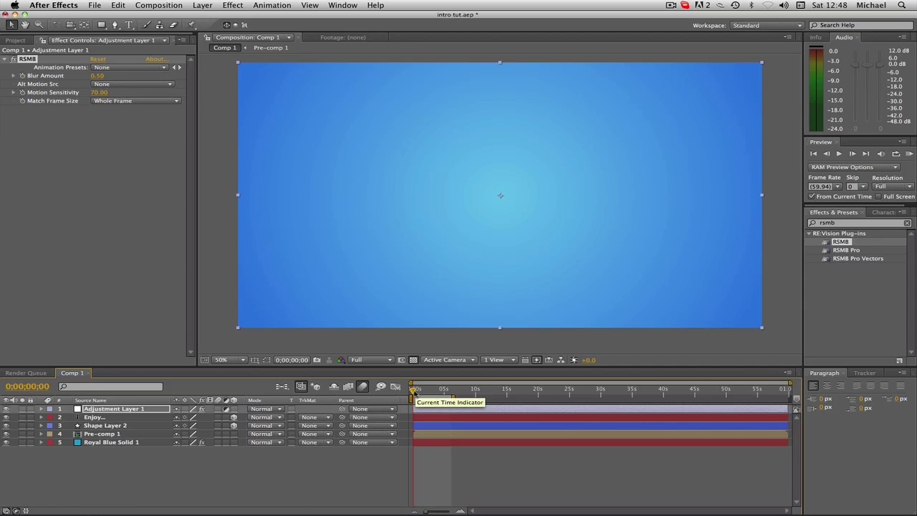
Scrub through the finished logo intro in Comp 1 and return to the first frame.
{"action": "left_click_drag", "start_coordinate": [413, 389], "coordinate": [417, 390]}
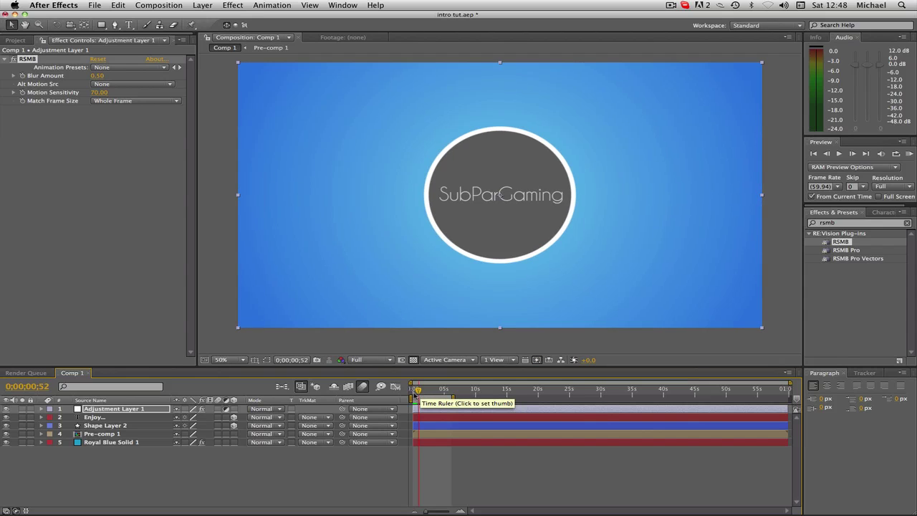
{"action": "mouse_move", "coordinate": [427, 393]}
{"action": "left_mouse_down"}
{"action": "mouse_move", "coordinate": [452, 393]}
{"action": "mouse_move", "coordinate": [412, 391]}
{"action": "mouse_move", "coordinate": [425, 391]}
{"action": "left_mouse_up"}
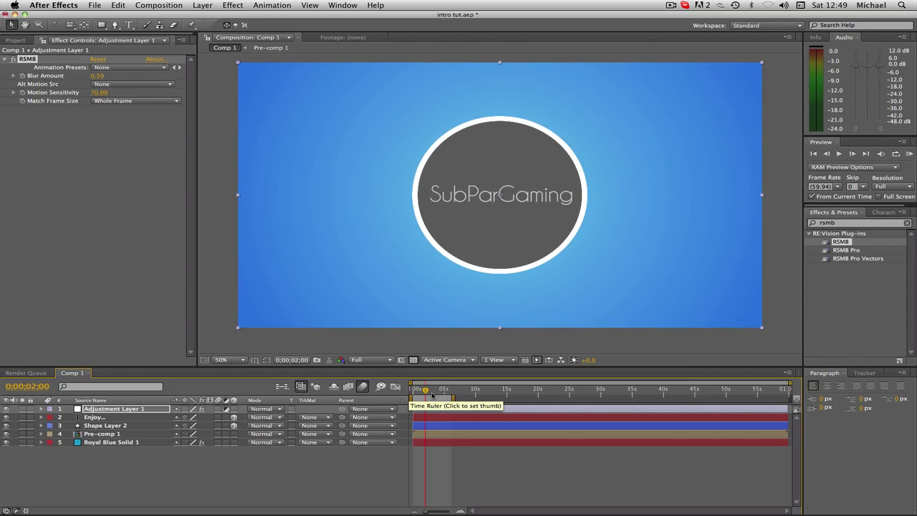
{"action": "left_click_drag", "start_coordinate": [427, 391], "coordinate": [430, 393]}
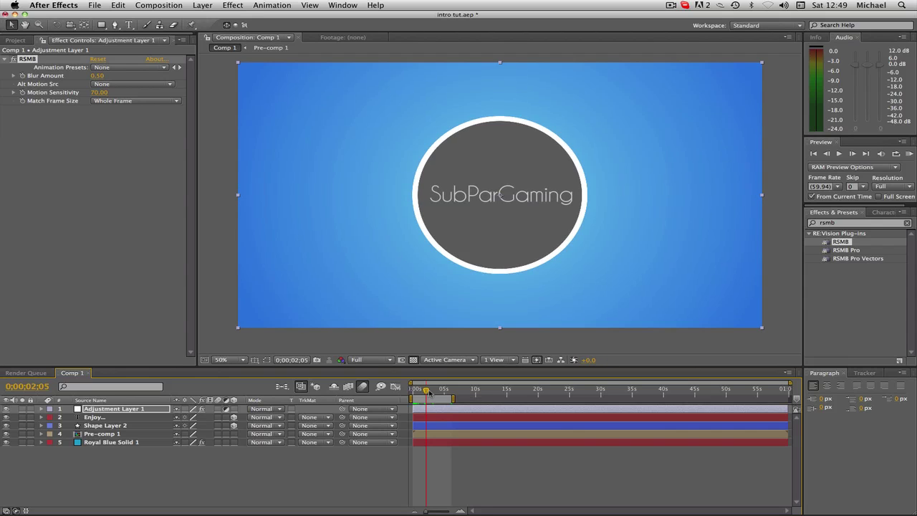
{"action": "left_click_drag", "start_coordinate": [429, 392], "coordinate": [435, 392]}
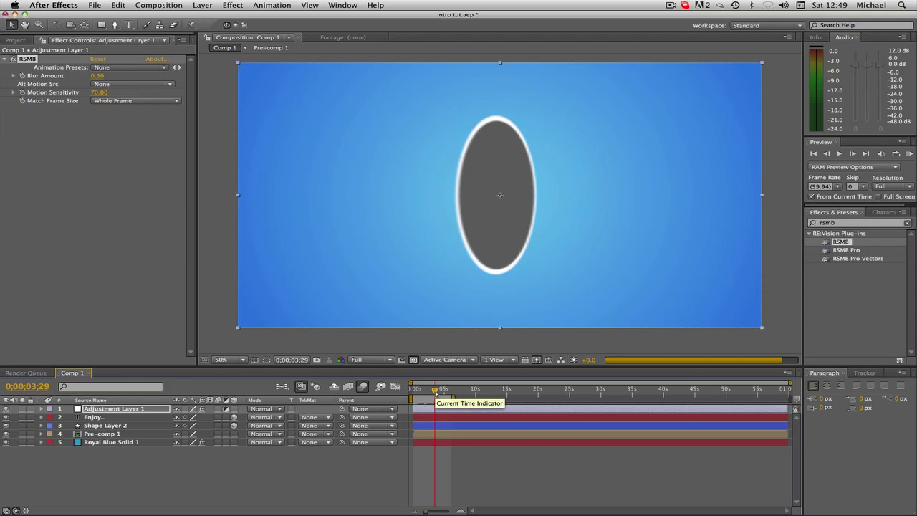
{"action": "left_click_drag", "start_coordinate": [435, 392], "coordinate": [413, 392]}
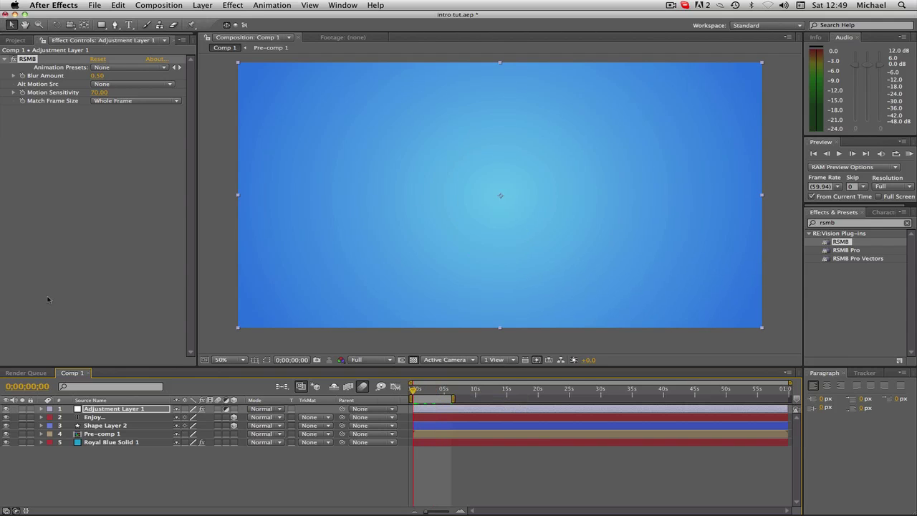
Create a new 1920 × 1080 composition at 59.94 frames per second with a duration of 0;00;59;56.
{"action": "left_click", "coordinate": [15, 40]}
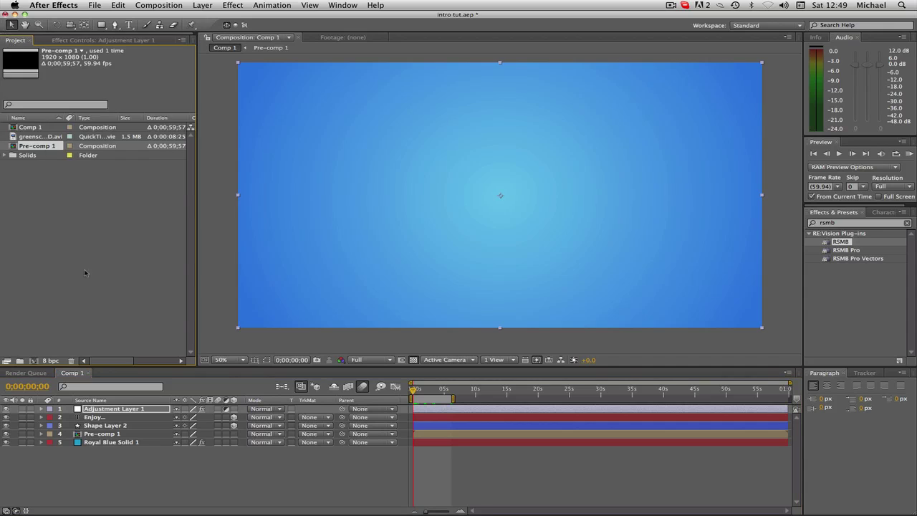
{"action": "left_click", "coordinate": [163, 4]}
{"action": "left_click", "coordinate": [161, 16]}
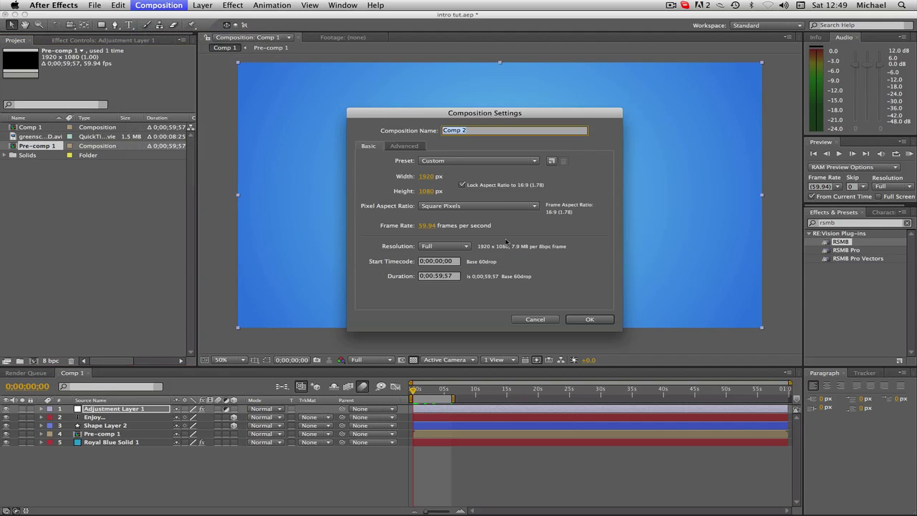
{"action": "left_click", "coordinate": [440, 276]}
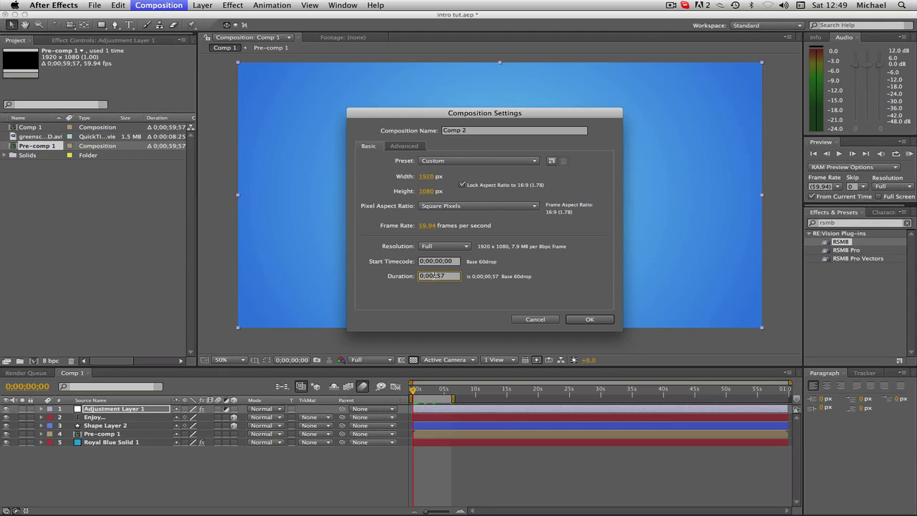
{"action": "type", "text": "1"}
{"action": "left_click_drag", "start_coordinate": [444, 275], "coordinate": [436, 276]}
{"action": "type", "text": "00"}
{"action": "key", "text": "Return"}
{"action": "left_click", "coordinate": [443, 277]}
{"action": "left_click", "coordinate": [580, 319]}
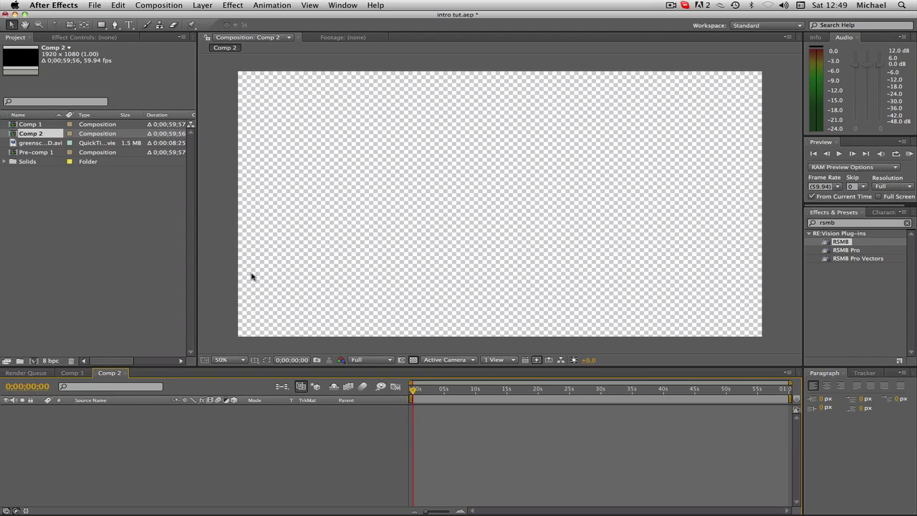
Add a blue solid layer of 1920 × 1080 px to the new composition, keeping the default name and color.
{"action": "right_click", "coordinate": [70, 428]}
{"action": "mouse_move", "coordinate": [100, 418]}
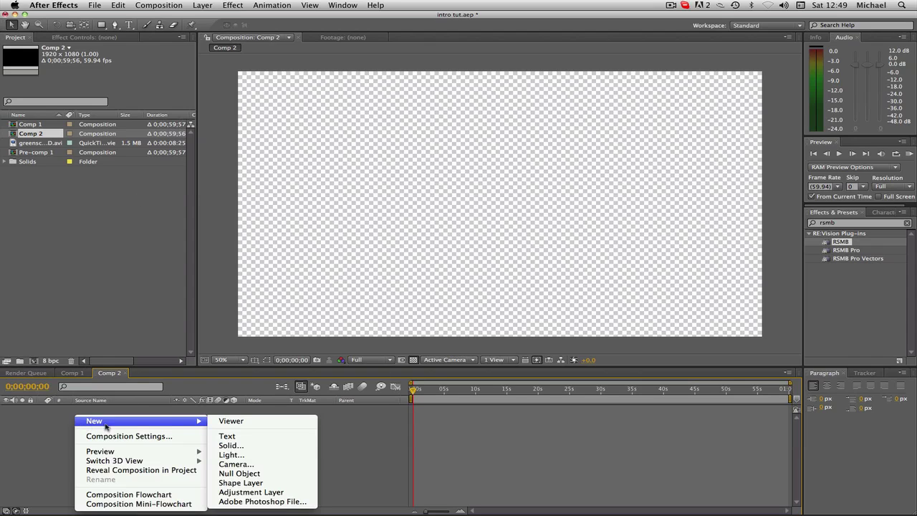
{"action": "left_click", "coordinate": [266, 446]}
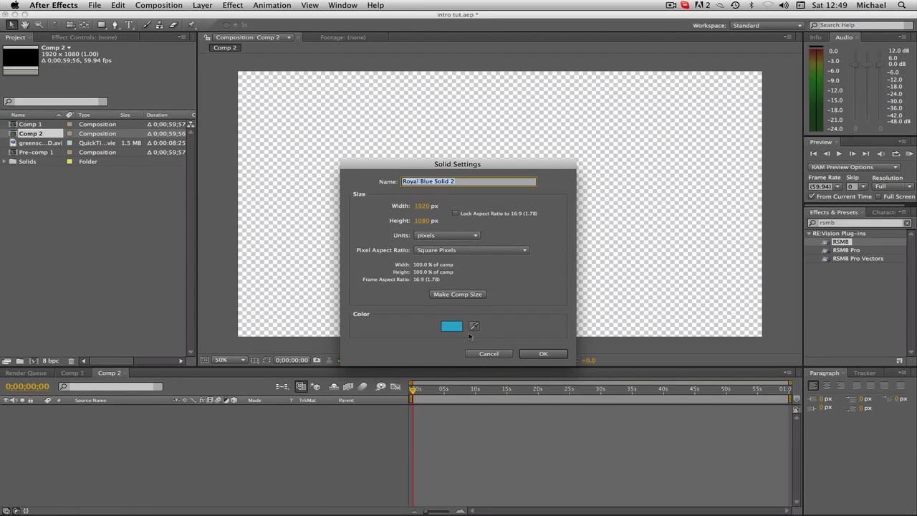
{"action": "left_click", "coordinate": [528, 353]}
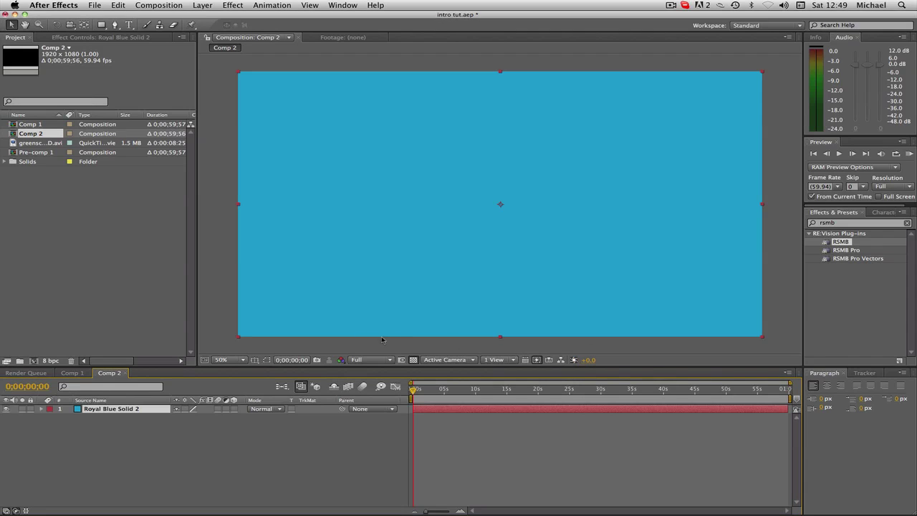
{"action": "left_click", "coordinate": [228, 237]}
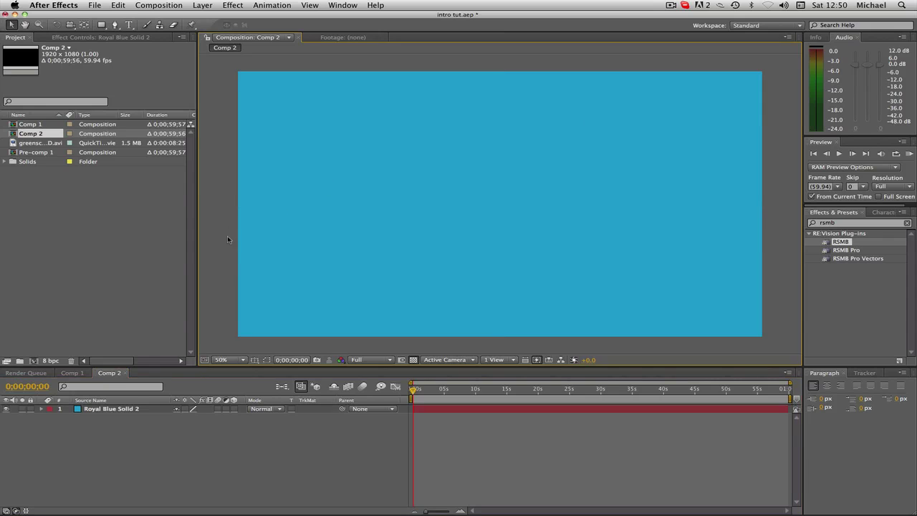
Apply the Ramp effect to the blue solid in Comp 2 and set its shape to Radial Ramp.
{"action": "left_click", "coordinate": [83, 374]}
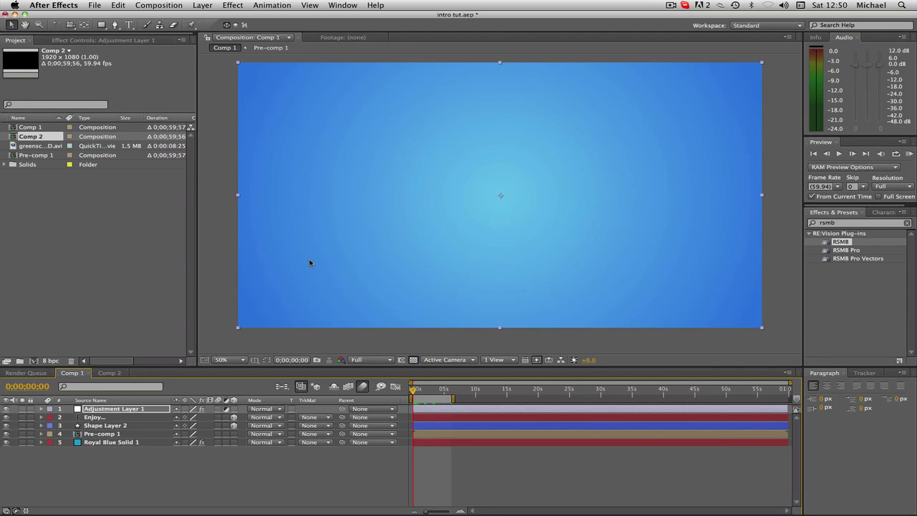
{"action": "left_click", "coordinate": [110, 373]}
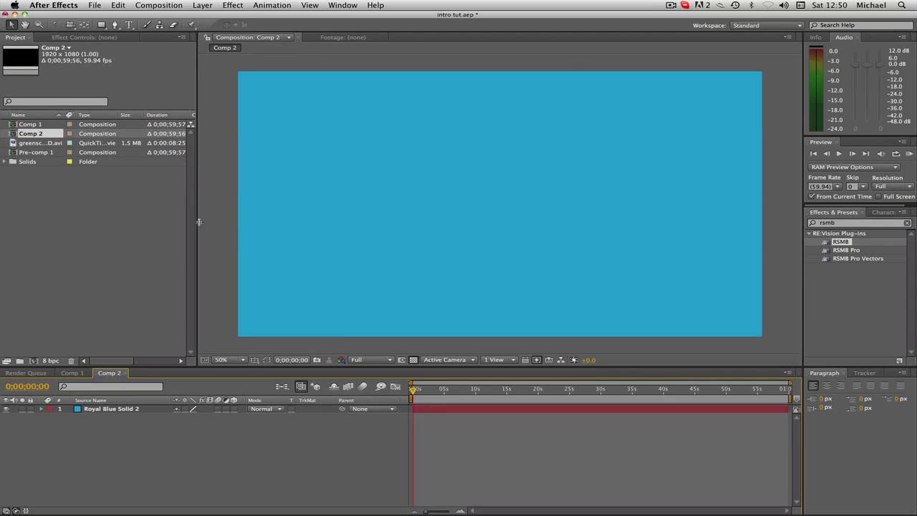
{"action": "left_click", "coordinate": [828, 222]}
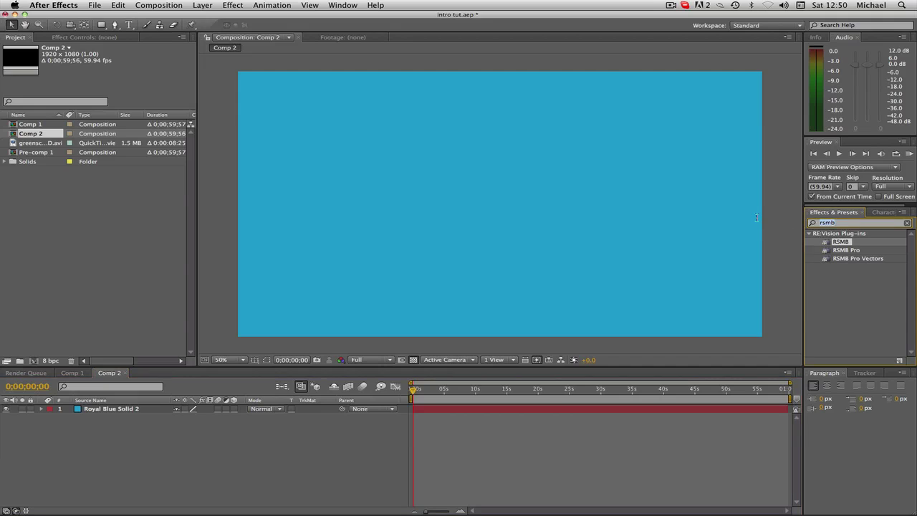
{"action": "type", "text": "ram"}
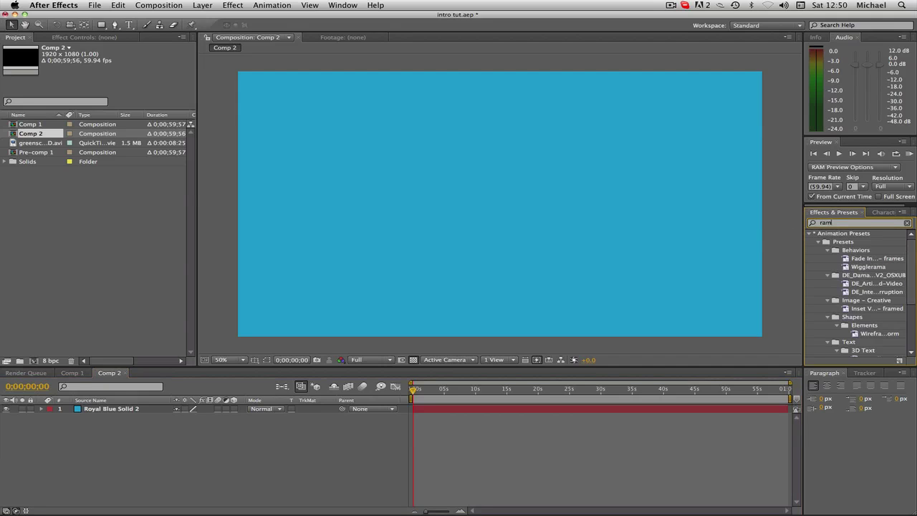
{"action": "type", "text": "p"}
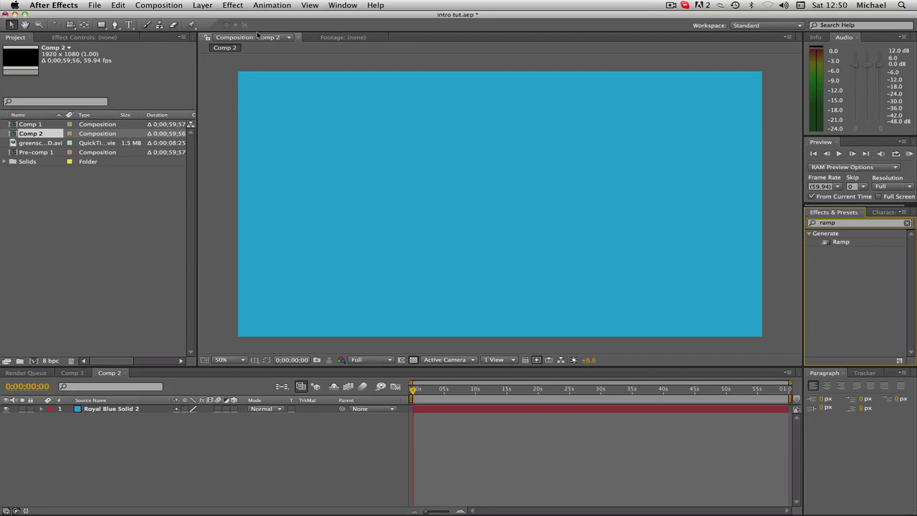
{"action": "left_click_drag", "start_coordinate": [853, 244], "coordinate": [530, 260]}
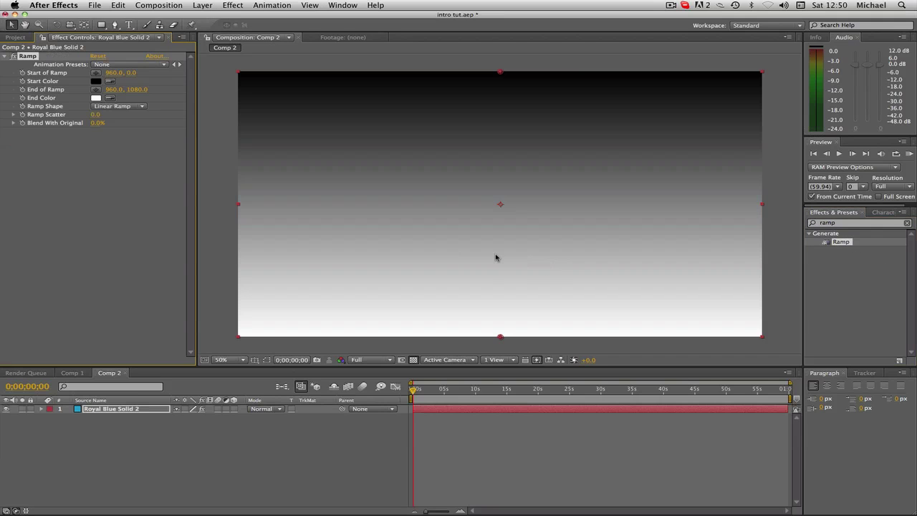
{"action": "left_click", "coordinate": [94, 107]}
{"action": "left_click", "coordinate": [99, 114]}
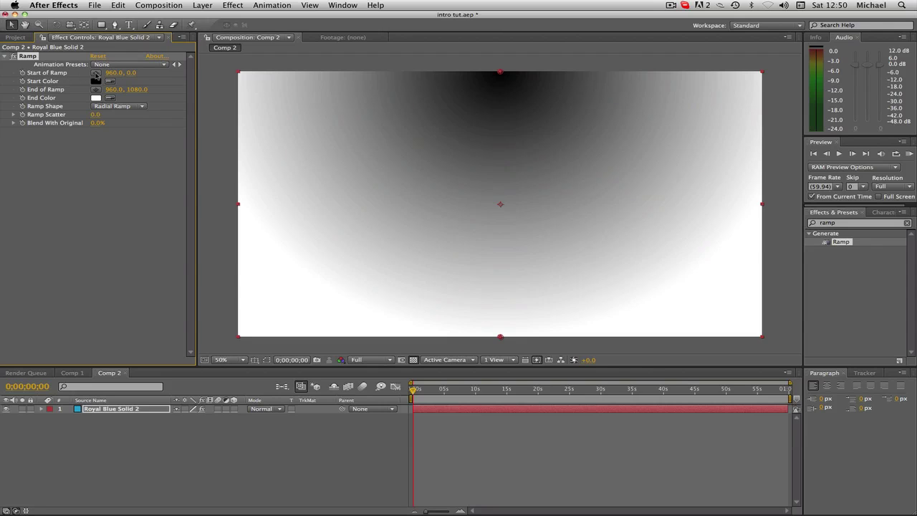
Place the ramp's start point at the frame's center, about 962, 542, and its end point just outside the frame, about 1960, 544.
{"action": "left_click", "coordinate": [96, 74]}
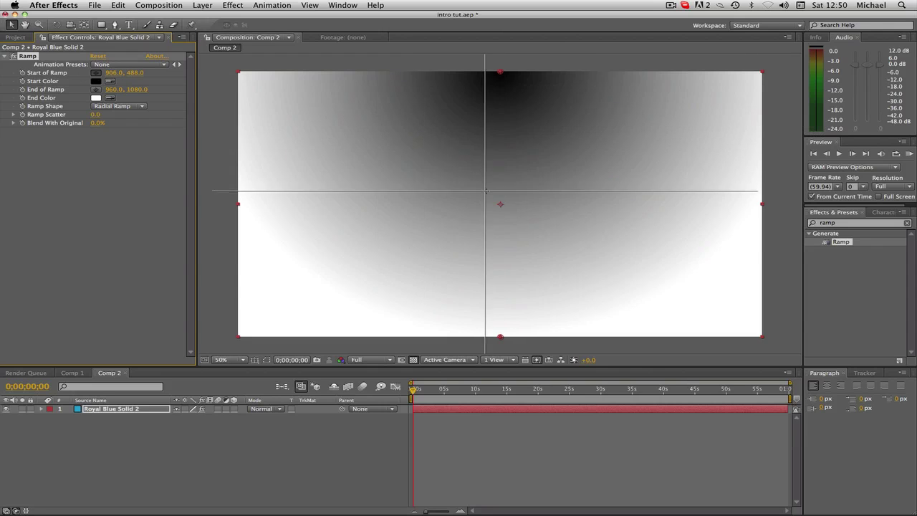
{"action": "left_click", "coordinate": [501, 204]}
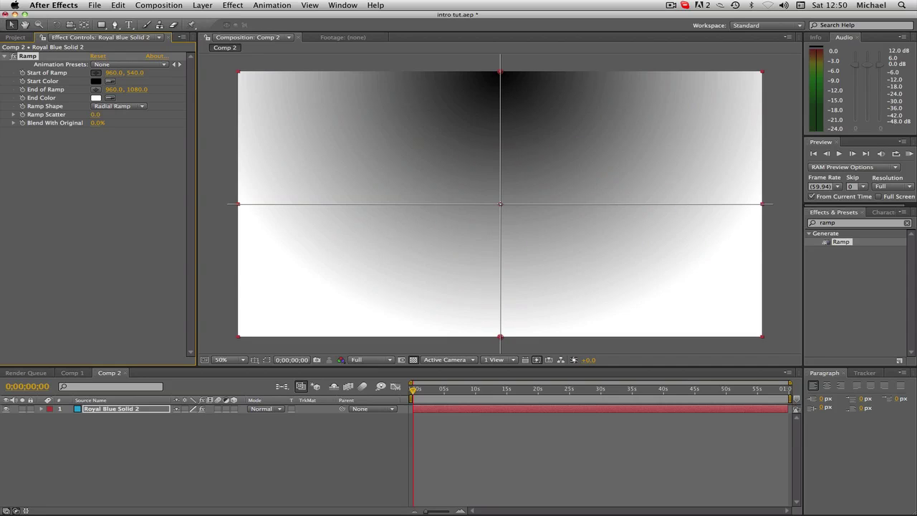
{"action": "left_click", "coordinate": [500, 204]}
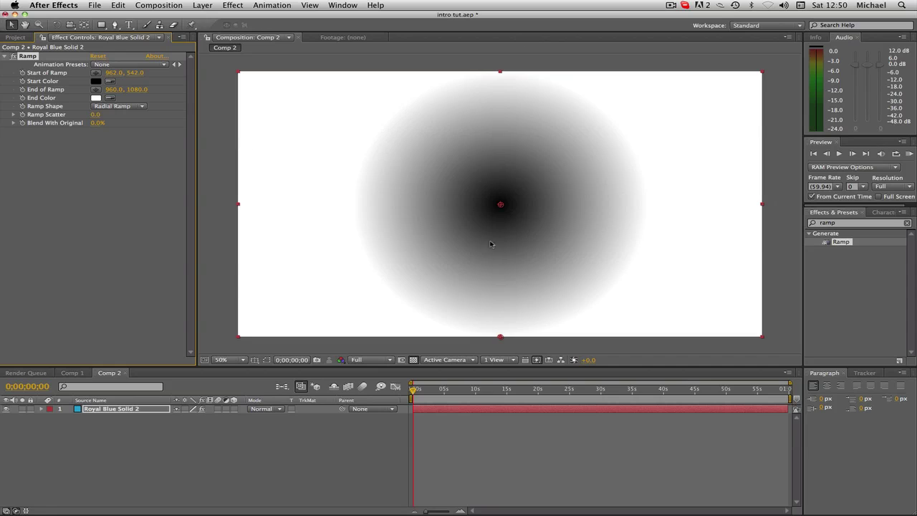
{"action": "left_click", "coordinate": [95, 90]}
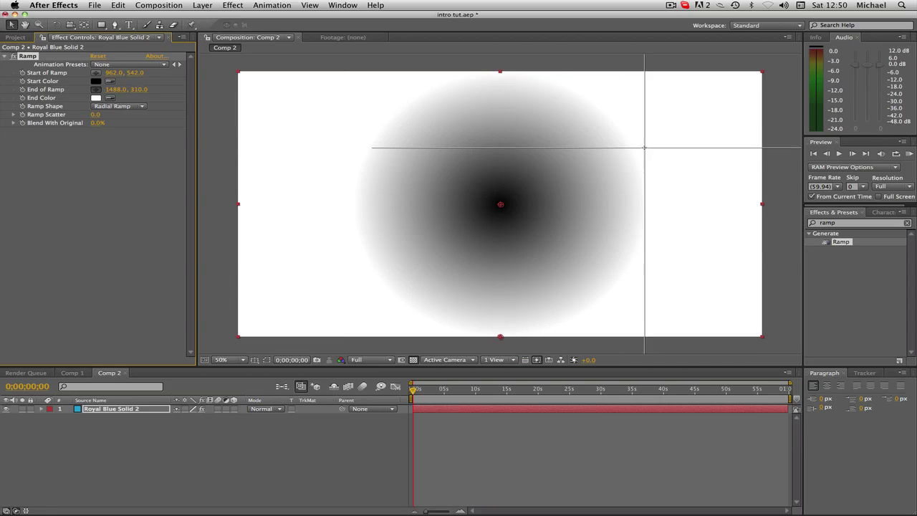
{"action": "left_click", "coordinate": [772, 205]}
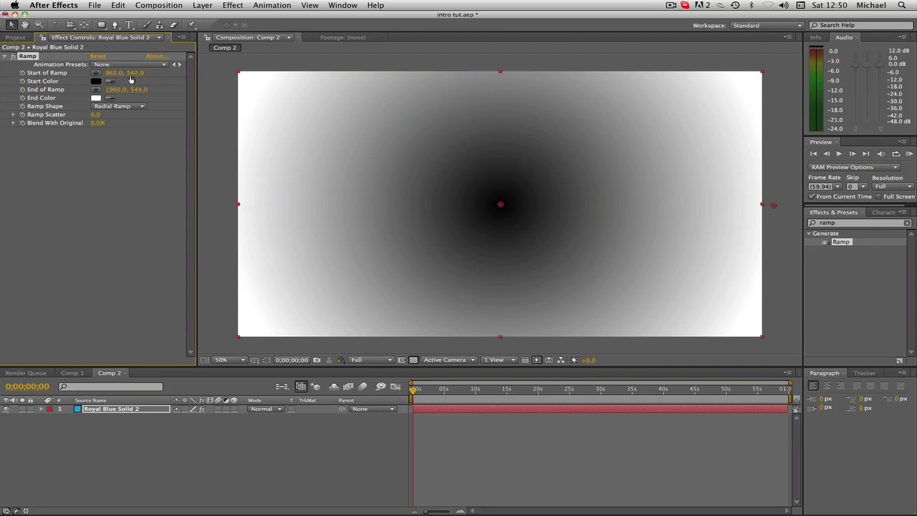
Set the ramp's start color to a light blue with a hue of about 202°.
{"action": "left_click", "coordinate": [95, 82]}
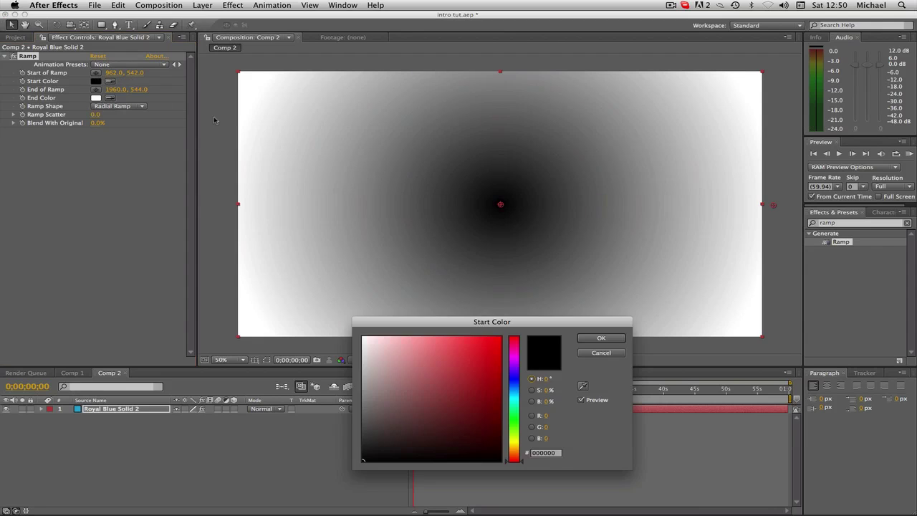
{"action": "left_click", "coordinate": [517, 392]}
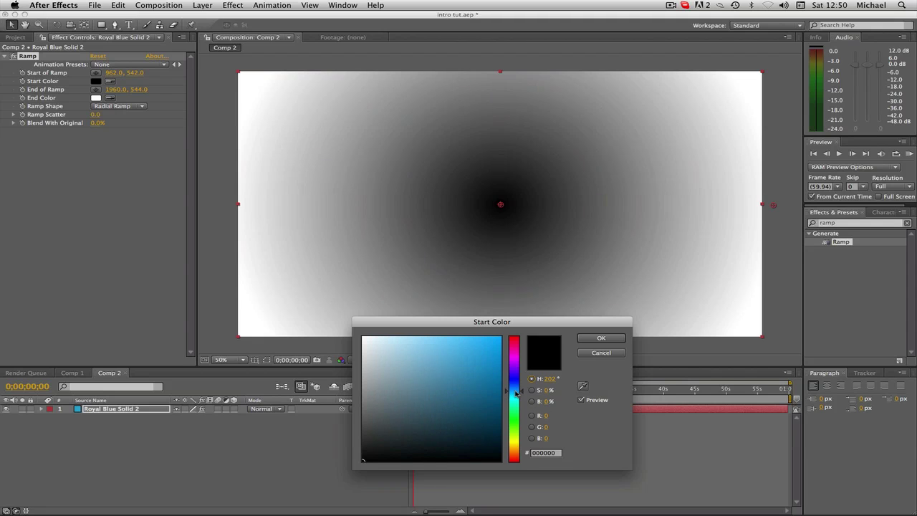
{"action": "left_click", "coordinate": [448, 355]}
{"action": "left_click_drag", "start_coordinate": [448, 355], "coordinate": [451, 355]}
{"action": "left_click", "coordinate": [601, 338]}
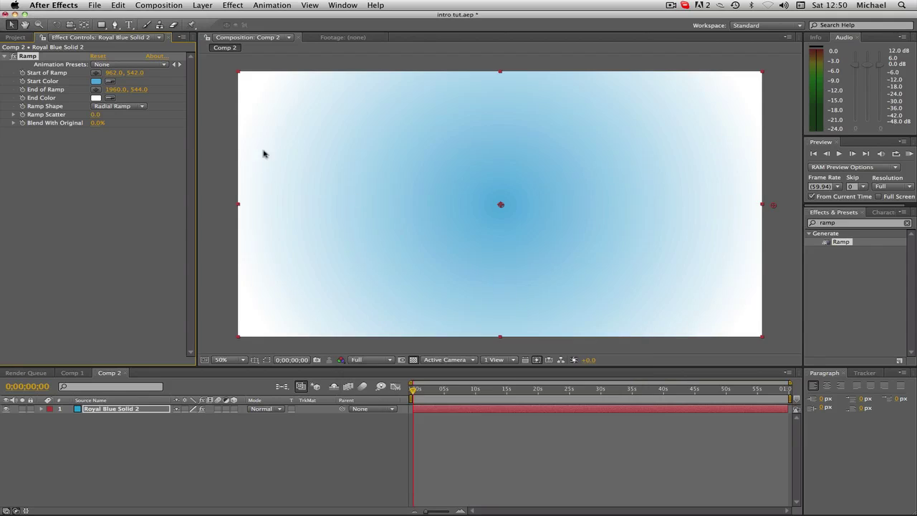
Set the ramp's end color to a deeper blue, about #3371CE, and deselect the solid.
{"action": "left_click", "coordinate": [95, 98]}
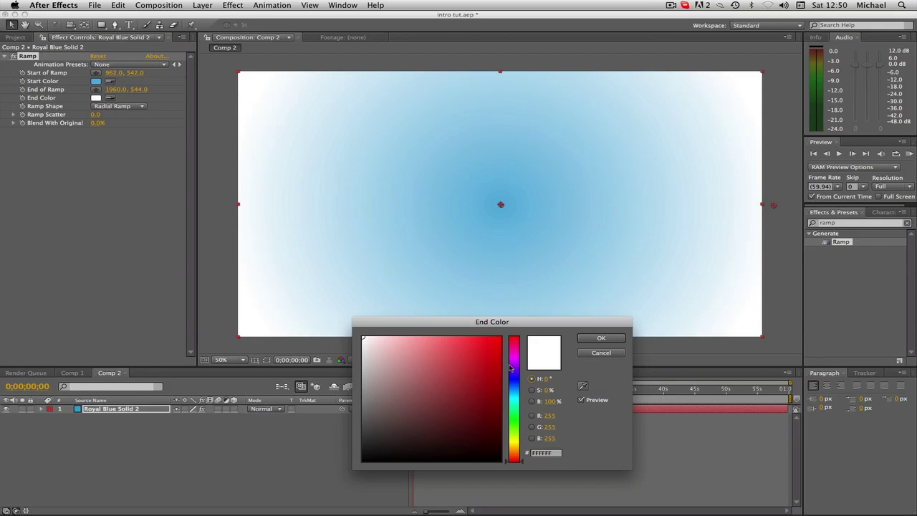
{"action": "left_click", "coordinate": [515, 392]}
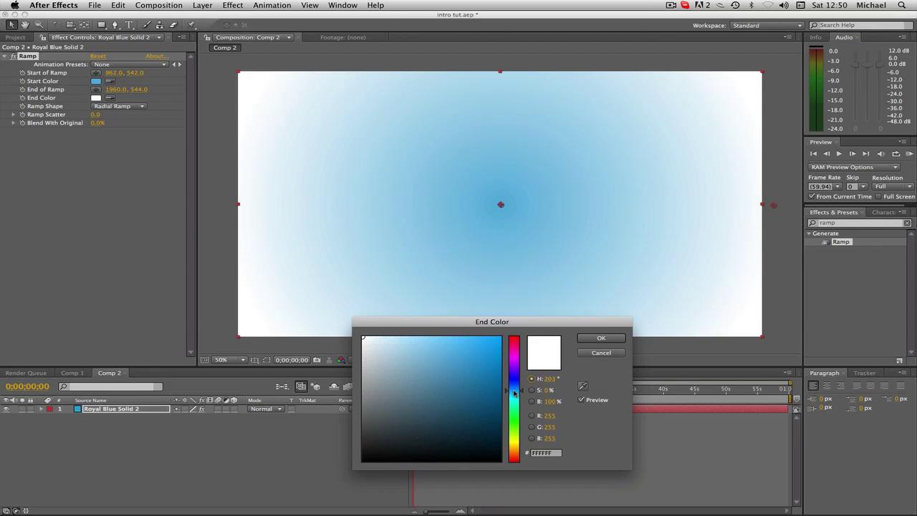
{"action": "left_click_drag", "start_coordinate": [514, 392], "coordinate": [514, 388]}
{"action": "mouse_move", "coordinate": [459, 367]}
{"action": "left_mouse_down"}
{"action": "mouse_move", "coordinate": [467, 350]}
{"action": "mouse_move", "coordinate": [474, 357]}
{"action": "left_mouse_up"}
{"action": "left_click_drag", "start_coordinate": [522, 390], "coordinate": [522, 395]}
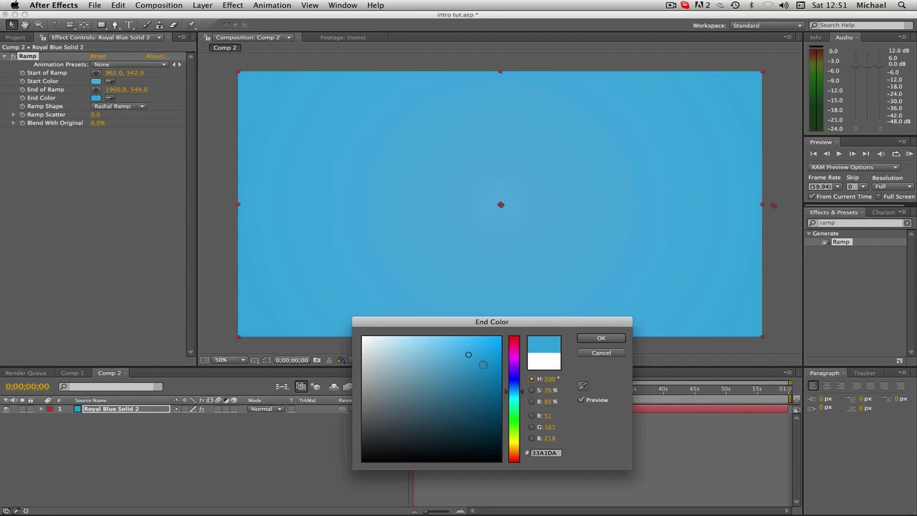
{"action": "mouse_move", "coordinate": [467, 353]}
{"action": "left_mouse_down"}
{"action": "mouse_move", "coordinate": [473, 346]}
{"action": "mouse_move", "coordinate": [468, 357]}
{"action": "left_mouse_up"}
{"action": "left_click_drag", "start_coordinate": [513, 399], "coordinate": [515, 389]}
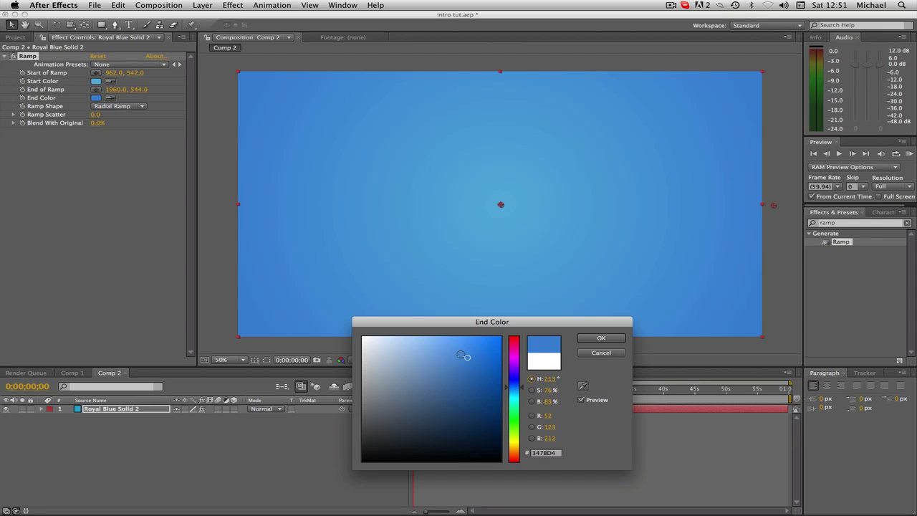
{"action": "left_click_drag", "start_coordinate": [468, 353], "coordinate": [467, 361]}
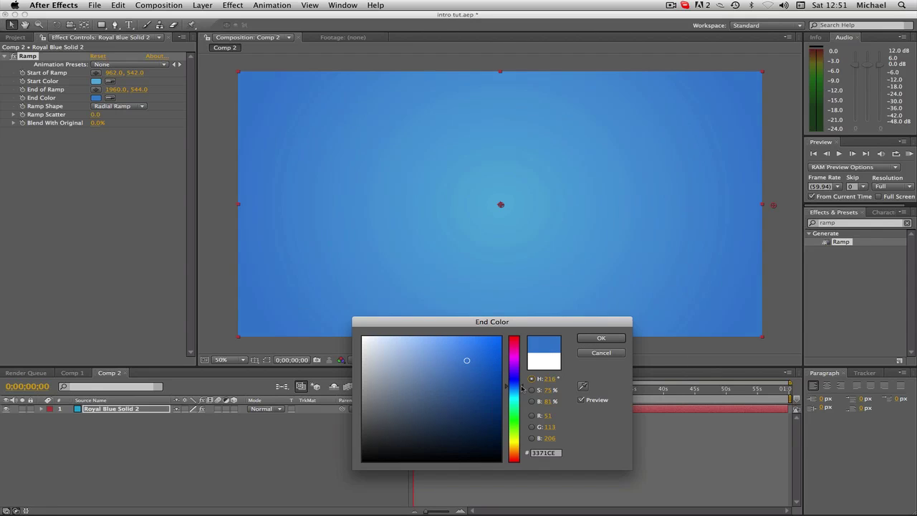
{"action": "left_click", "coordinate": [605, 338]}
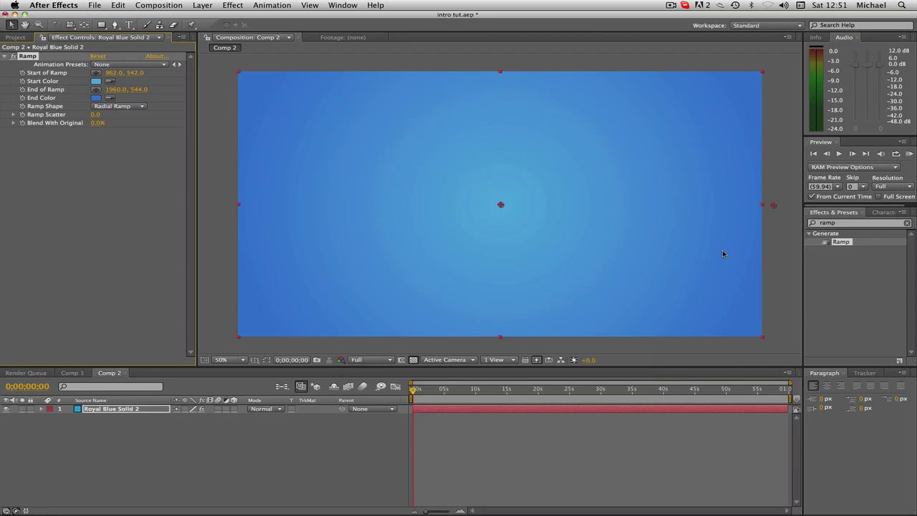
{"action": "left_click", "coordinate": [775, 161]}
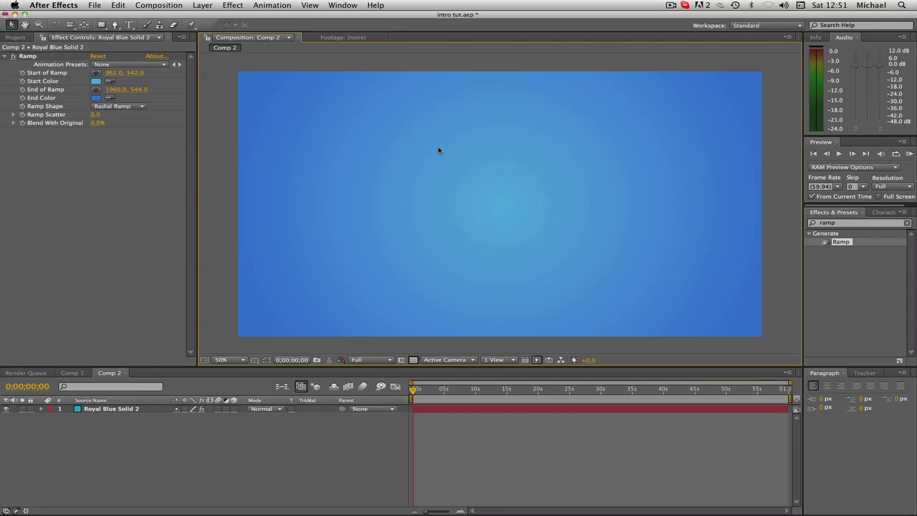
Create a text layer reading "HaffsTutorials" in Comp 2 over the blue gradient.
{"action": "left_click", "coordinate": [74, 373]}
{"action": "left_click", "coordinate": [108, 373]}
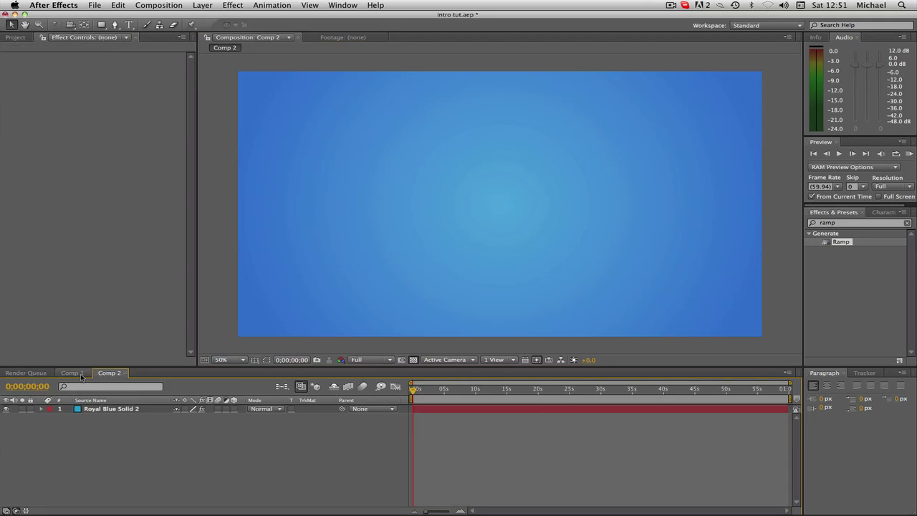
{"action": "left_click", "coordinate": [130, 25]}
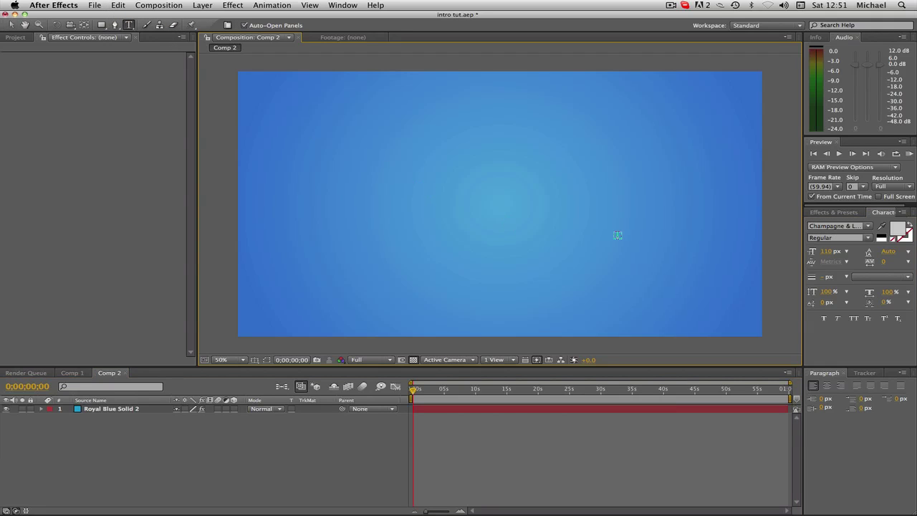
{"action": "left_click", "coordinate": [616, 235]}
{"action": "type", "text": "Haf"}
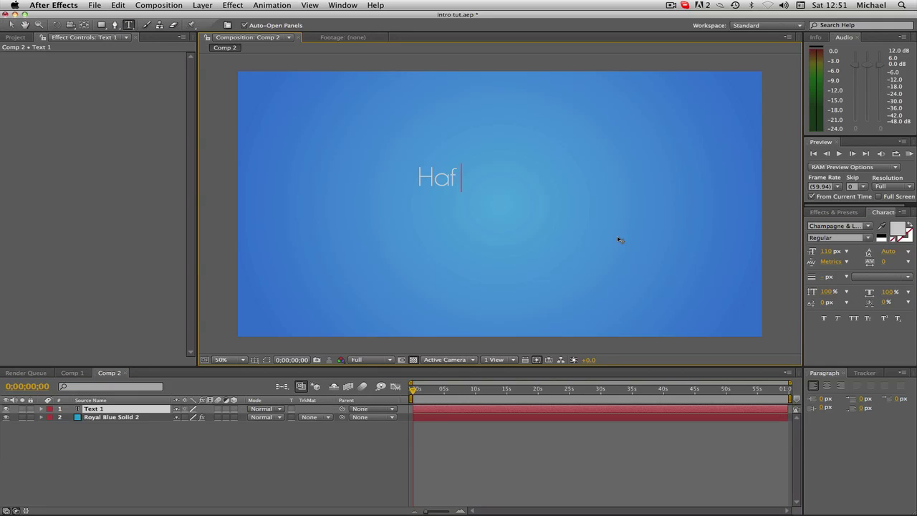
{"action": "type", "text": "fsTutorials"}
Select the whole "HaffsTutorials" text and choose the Champagne & Li… font family for it.
{"action": "double_click", "coordinate": [496, 173]}
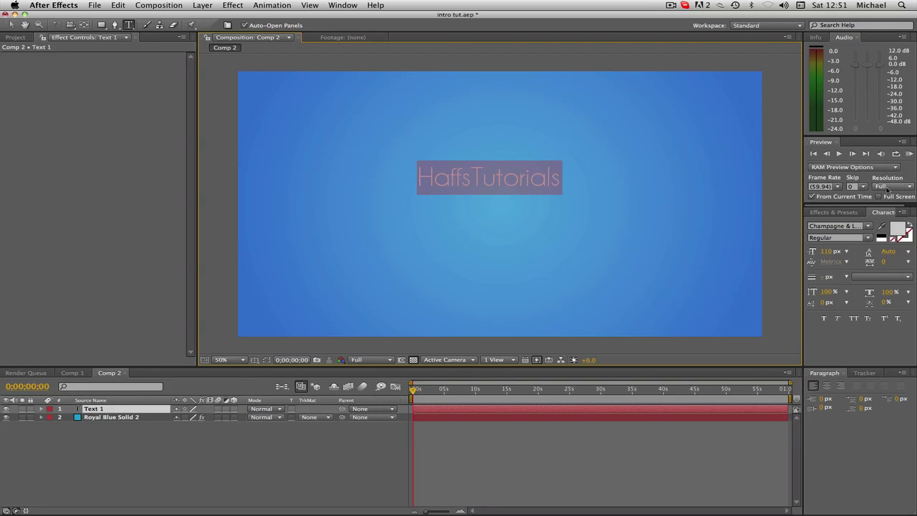
{"action": "left_click", "coordinate": [867, 226]}
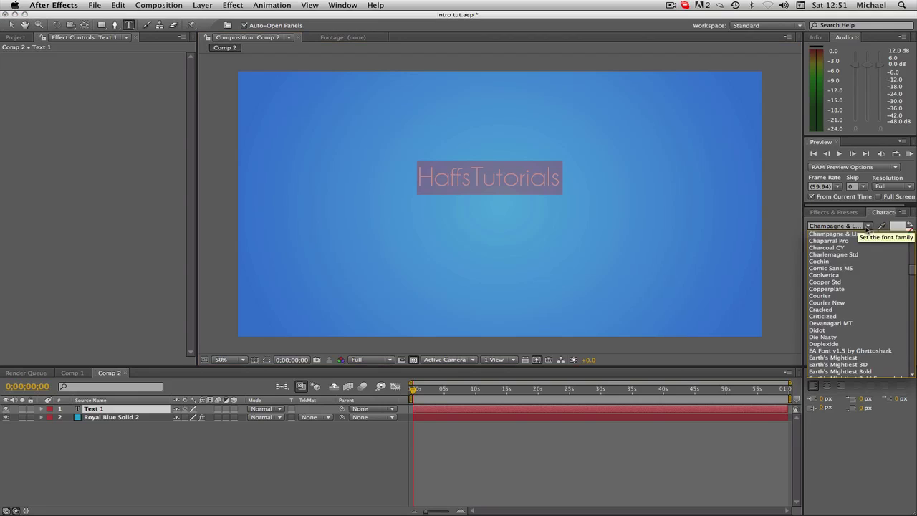
{"action": "left_click", "coordinate": [856, 235]}
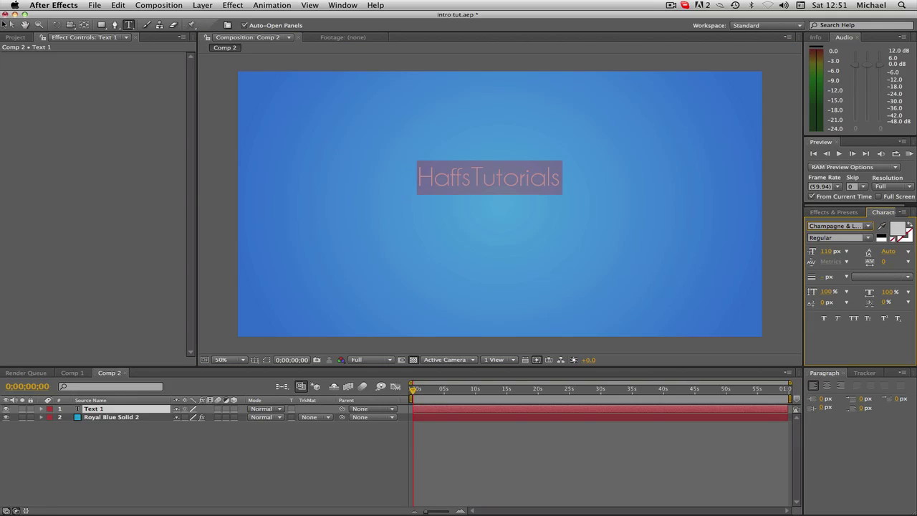
Move the text to roughly the frame's center and show the Title/Action Safe guides.
{"action": "left_click", "coordinate": [10, 24]}
{"action": "left_click_drag", "start_coordinate": [540, 174], "coordinate": [551, 209]}
{"action": "left_click", "coordinate": [255, 360]}
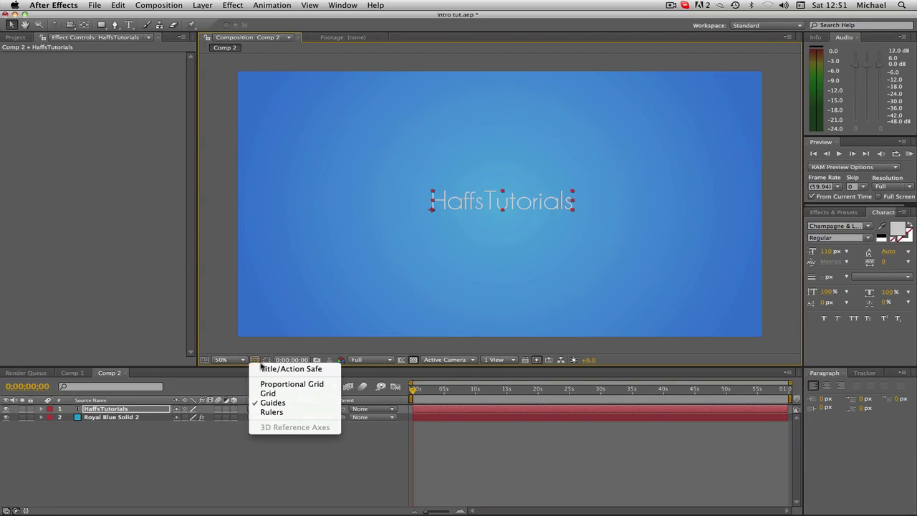
{"action": "left_click", "coordinate": [270, 369]}
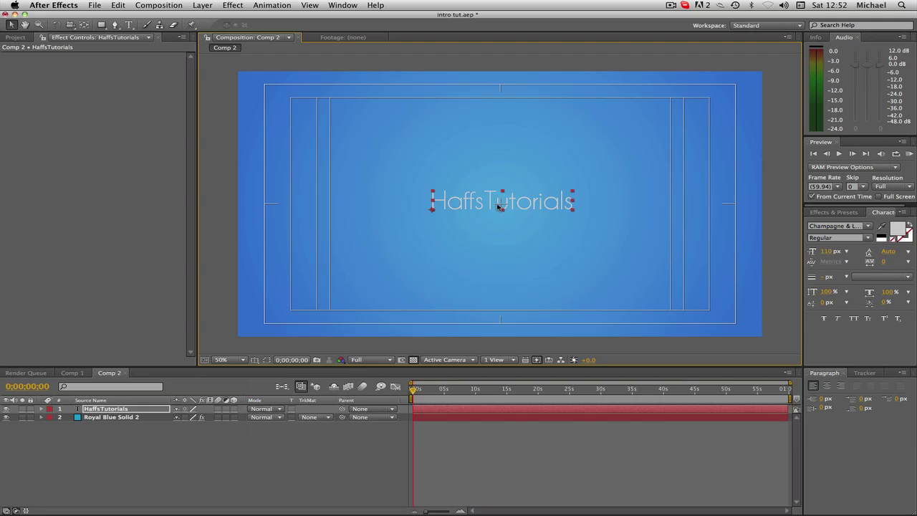
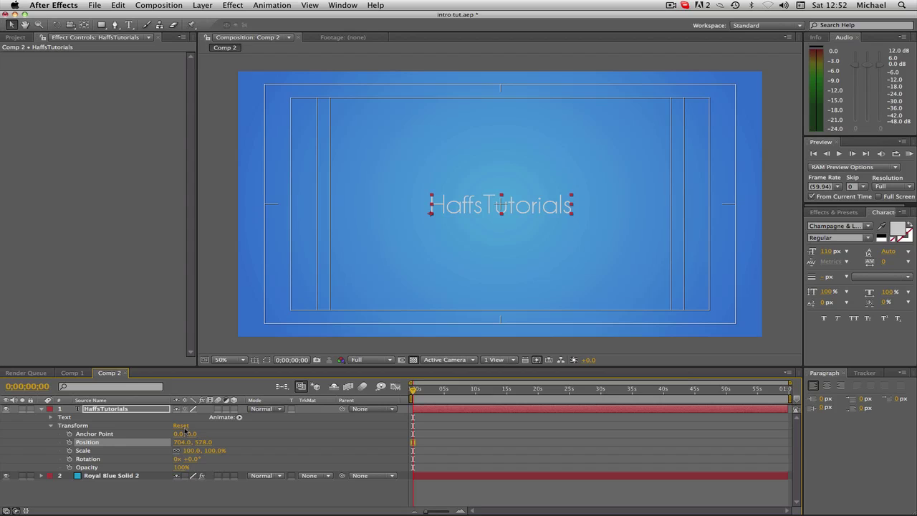
Set the text's anchor point to its own middle, about 258, -37, and move the text back to the frame's center at about 960, 538.
{"action": "left_click_drag", "start_coordinate": [180, 433], "coordinate": [349, 411]}
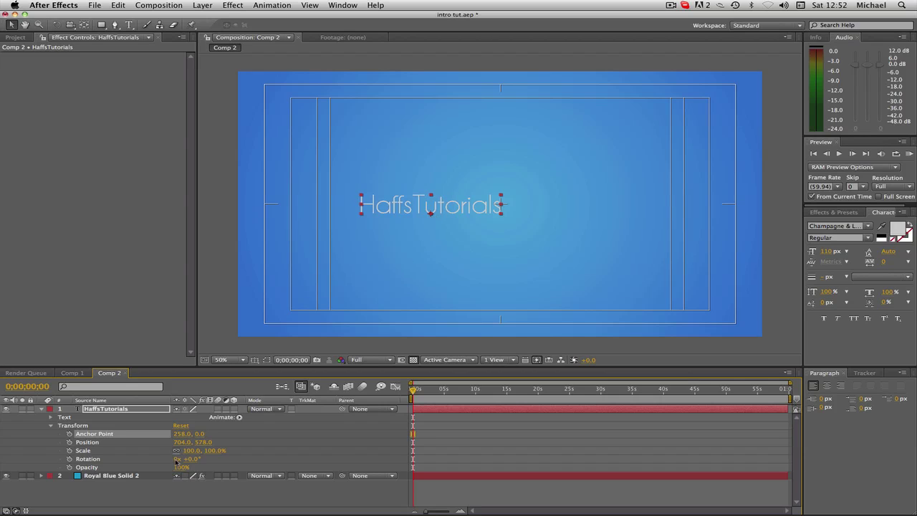
{"action": "left_click_drag", "start_coordinate": [205, 433], "coordinate": [175, 443]}
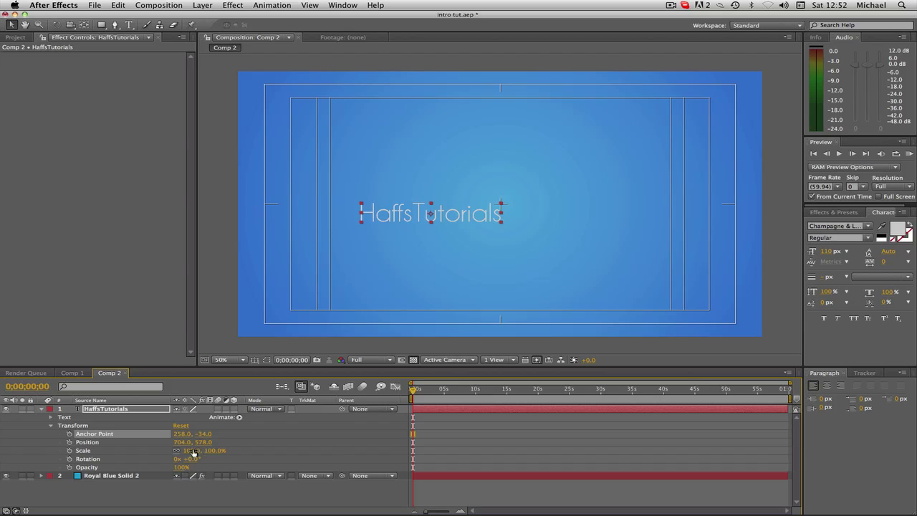
{"action": "left_click_drag", "start_coordinate": [207, 434], "coordinate": [203, 433]}
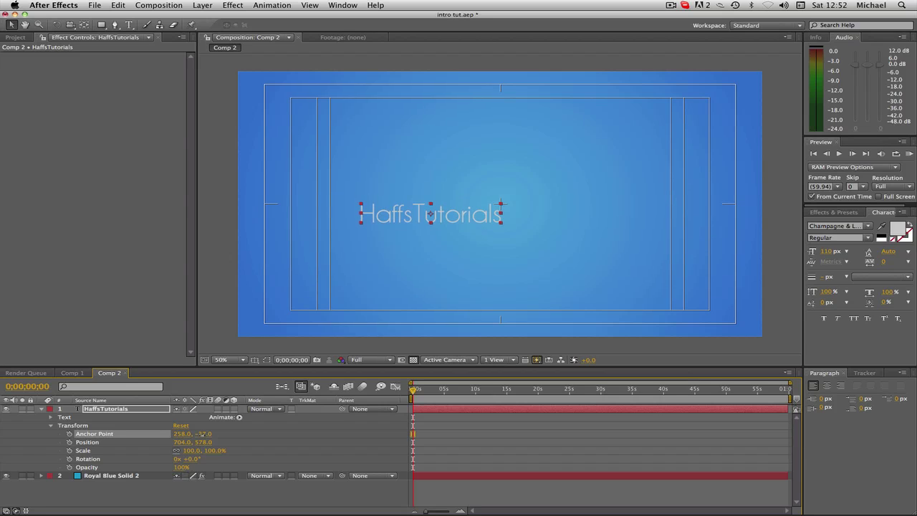
{"action": "left_click_drag", "start_coordinate": [465, 224], "coordinate": [537, 207]}
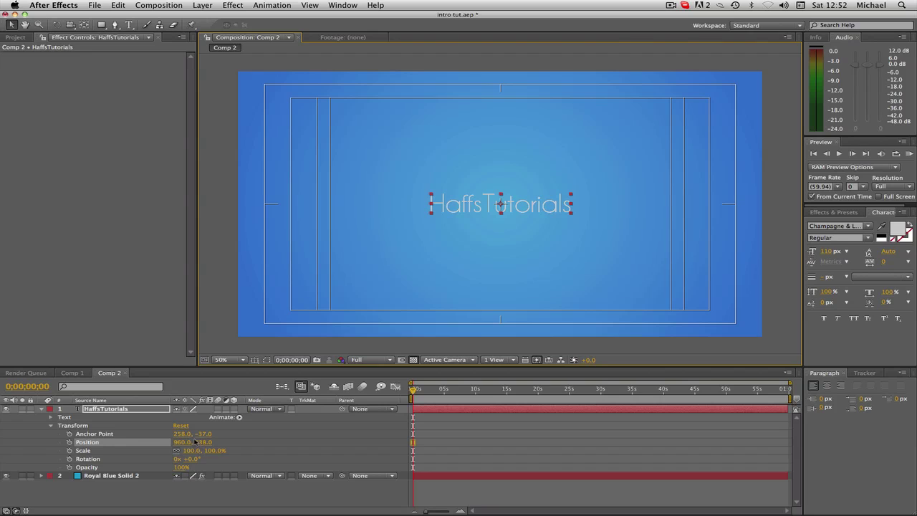
Try scaling the text to 118% from an anchor point at 0, 1, and reset the scale to 100%.
{"action": "left_click_drag", "start_coordinate": [203, 435], "coordinate": [82, 425]}
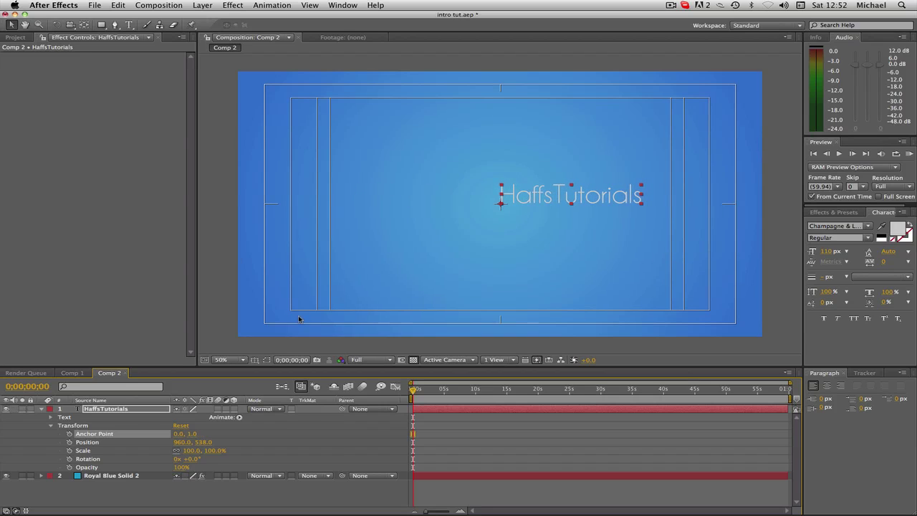
{"action": "mouse_move", "coordinate": [208, 450]}
{"action": "left_mouse_down"}
{"action": "mouse_move", "coordinate": [251, 451]}
{"action": "mouse_move", "coordinate": [213, 450]}
{"action": "left_mouse_up"}
{"action": "left_click", "coordinate": [214, 451]}
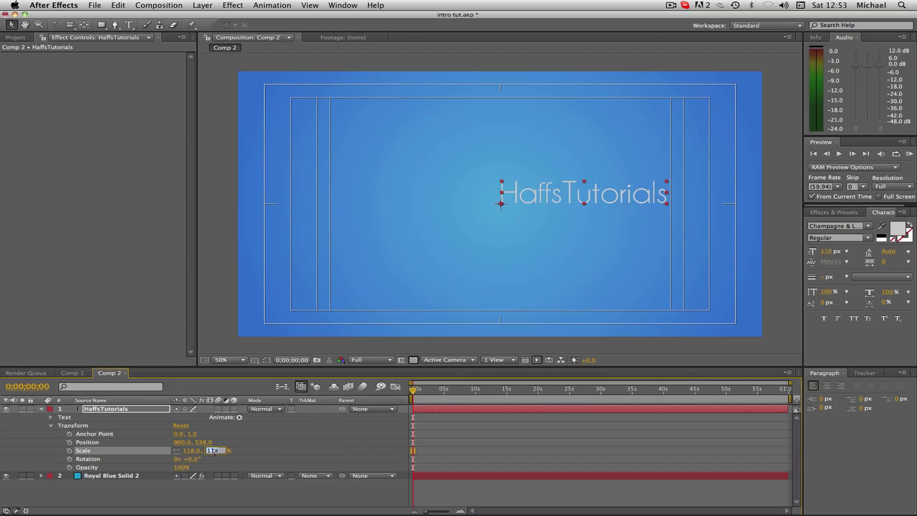
{"action": "type", "text": "100"}
{"action": "key", "text": "Return"}
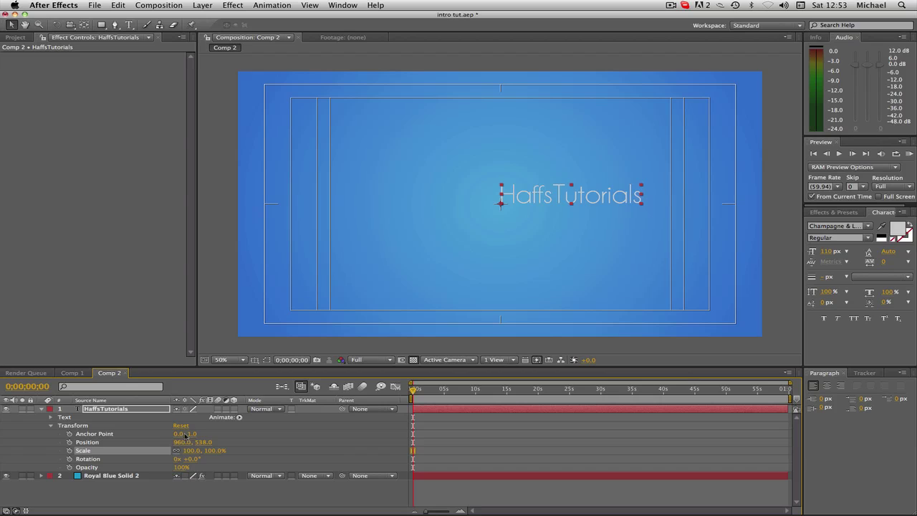
Set the text's anchor point to its middle at about 259, -42 and test scaling from there, keeping the scale at 100%.
{"action": "left_click_drag", "start_coordinate": [192, 439], "coordinate": [315, 431]}
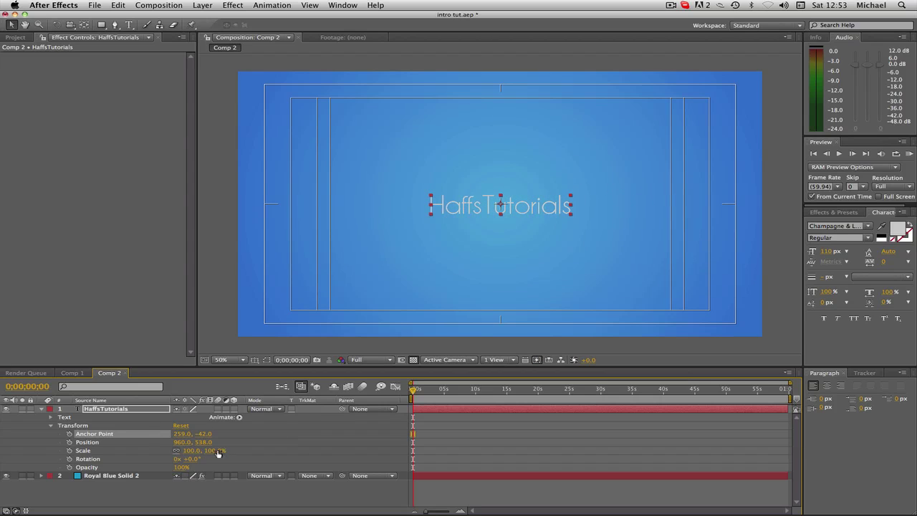
{"action": "left_click_drag", "start_coordinate": [214, 451], "coordinate": [247, 450]}
{"action": "left_click_drag", "start_coordinate": [526, 207], "coordinate": [526, 208]}
Deselect the text layer and draw a large filled ellipse around the text as a new shape layer.
{"action": "left_click_drag", "start_coordinate": [101, 24], "coordinate": [144, 50]}
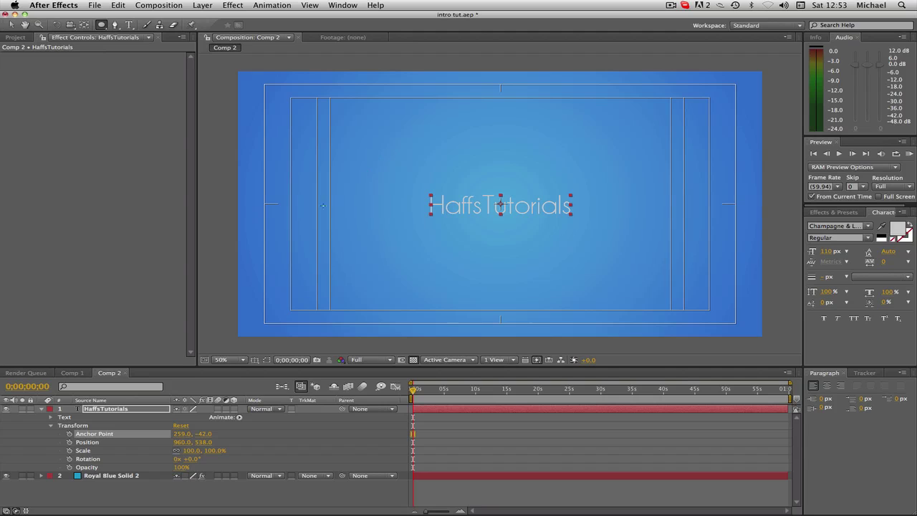
{"action": "left_click", "coordinate": [132, 409]}
{"action": "left_click", "coordinate": [151, 502]}
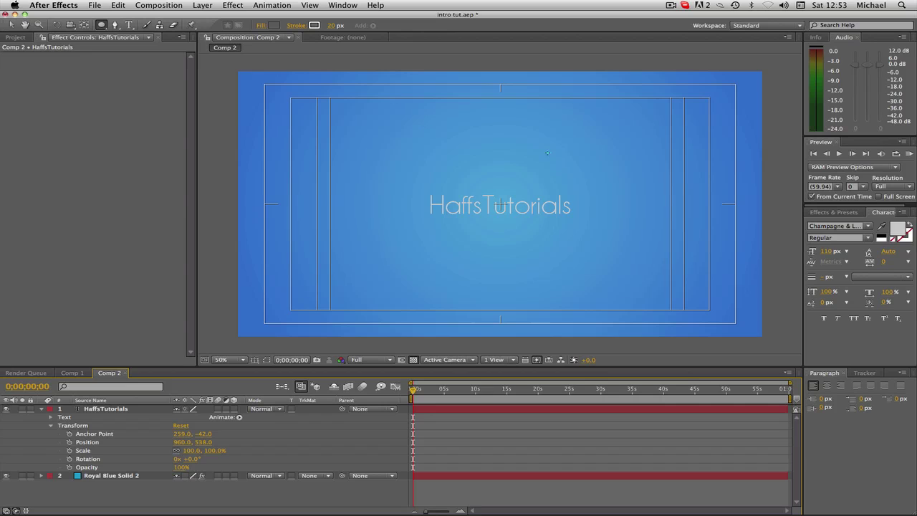
{"action": "left_click_drag", "start_coordinate": [410, 145], "coordinate": [561, 282]}
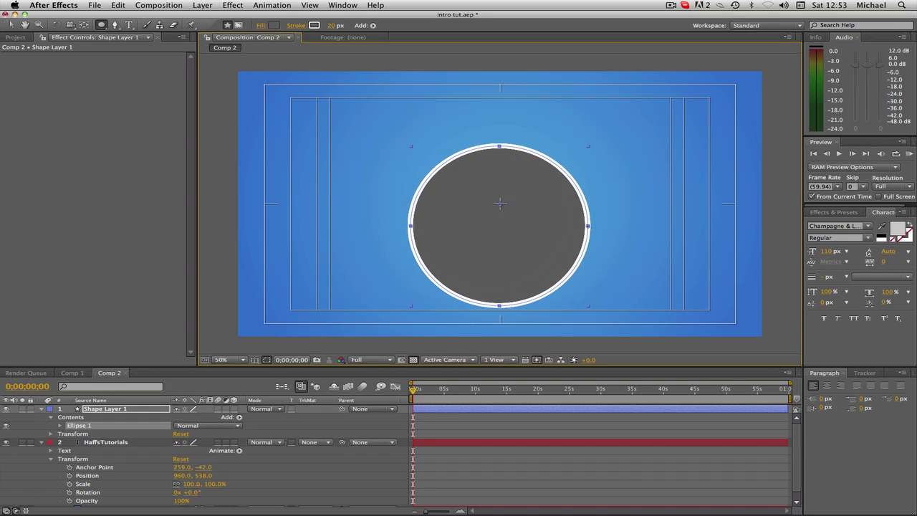
{"action": "mouse_move", "coordinate": [560, 221]}
{"action": "left_mouse_down"}
{"action": "mouse_move", "coordinate": [523, 236]}
{"action": "mouse_move", "coordinate": [657, 264]}
{"action": "mouse_move", "coordinate": [623, 301]}
{"action": "mouse_move", "coordinate": [472, 173]}
{"action": "mouse_move", "coordinate": [581, 237]}
{"action": "mouse_move", "coordinate": [586, 212]}
{"action": "left_mouse_up"}
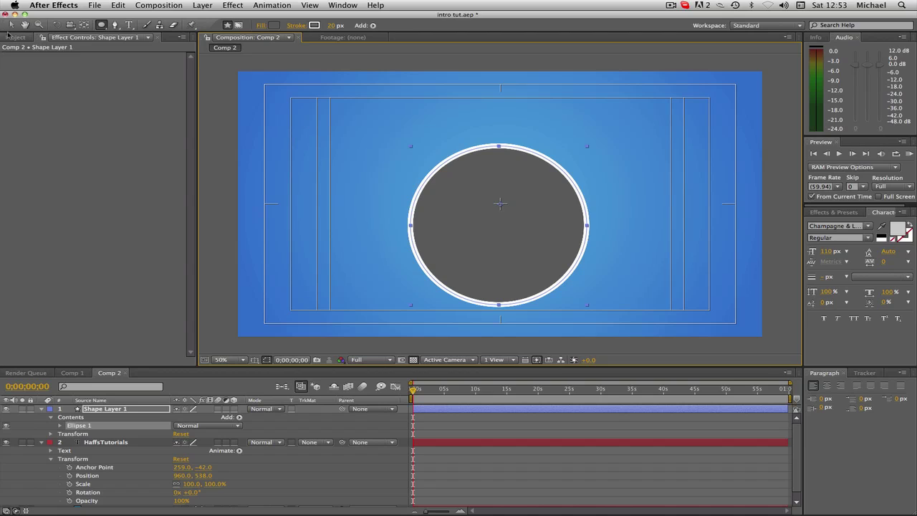
Set the ellipse's stroke width to 0 px and move the ellipse to the frame's center.
{"action": "key", "text": "v"}
{"action": "left_click", "coordinate": [331, 26]}
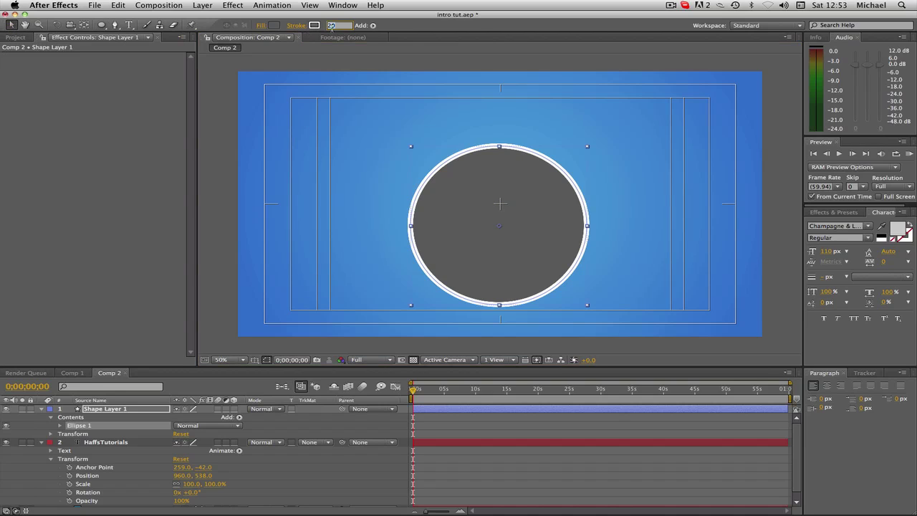
{"action": "type", "text": "0"}
{"action": "key", "text": "Return"}
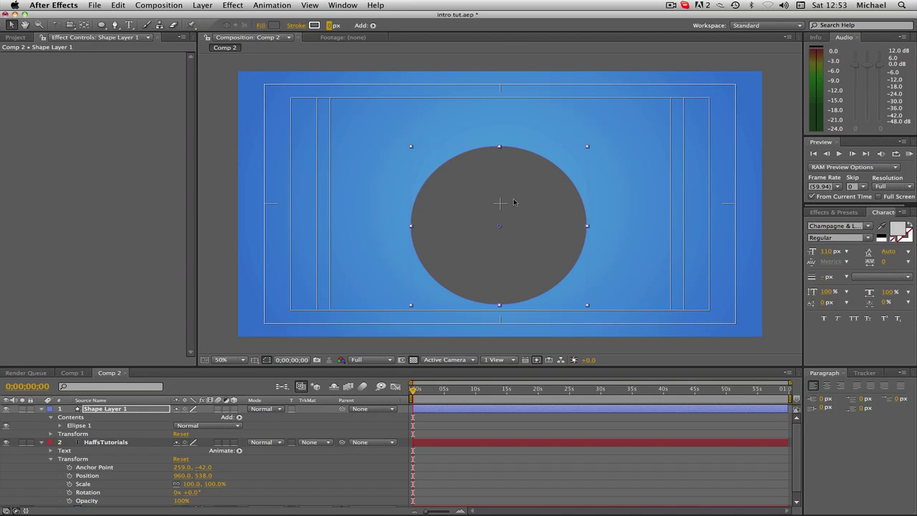
{"action": "left_click_drag", "start_coordinate": [513, 203], "coordinate": [515, 180]}
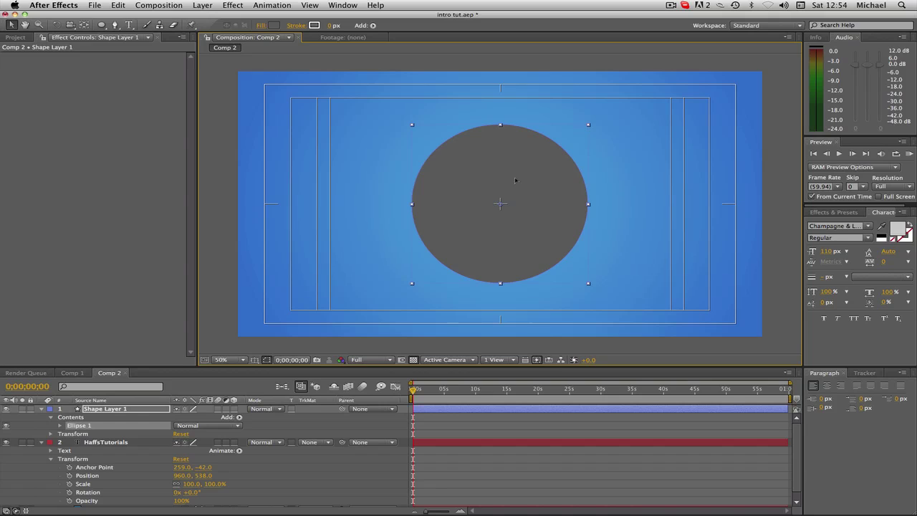
Set the ellipse's stroke width to 20 px and deselect the shape.
{"action": "left_click", "coordinate": [333, 27]}
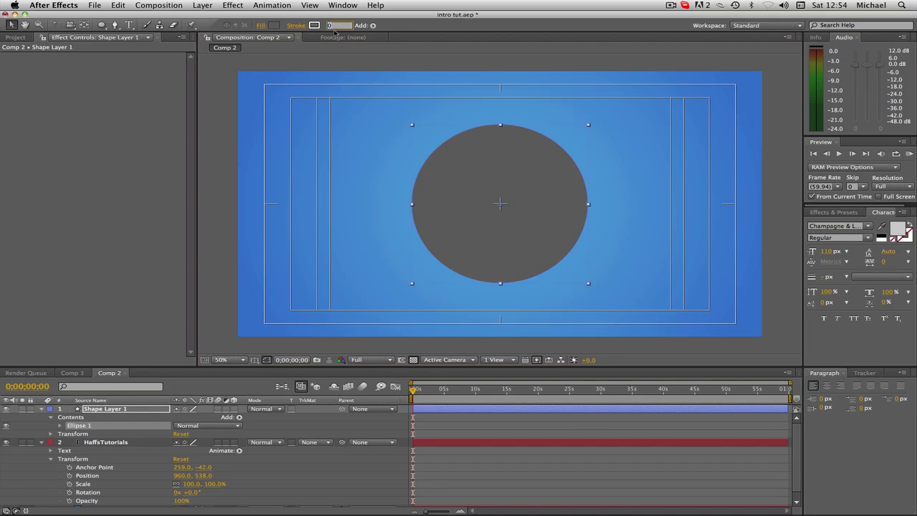
{"action": "type", "text": "20"}
{"action": "key", "text": "Return"}
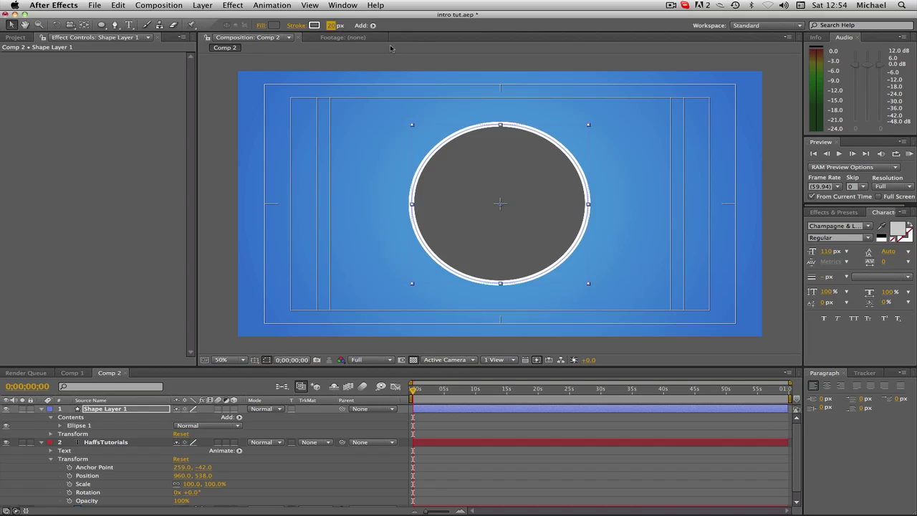
{"action": "left_click", "coordinate": [582, 62]}
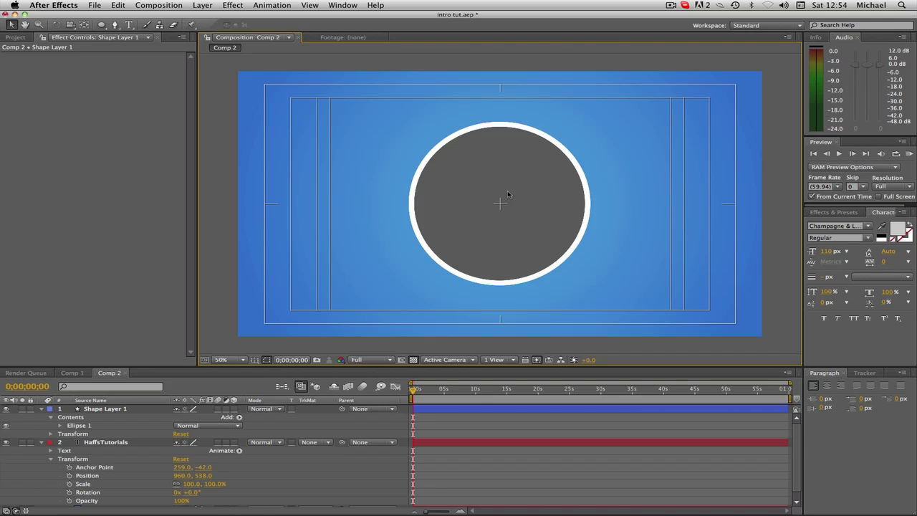
Place the text layer above the ellipse's shape layer and re-center the ellipse on the frame's center mark, then deselect it.
{"action": "mouse_move", "coordinate": [513, 181]}
{"action": "left_mouse_down"}
{"action": "mouse_move", "coordinate": [454, 177]}
{"action": "mouse_move", "coordinate": [515, 186]}
{"action": "left_mouse_up"}
{"action": "left_click_drag", "start_coordinate": [120, 440], "coordinate": [130, 407]}
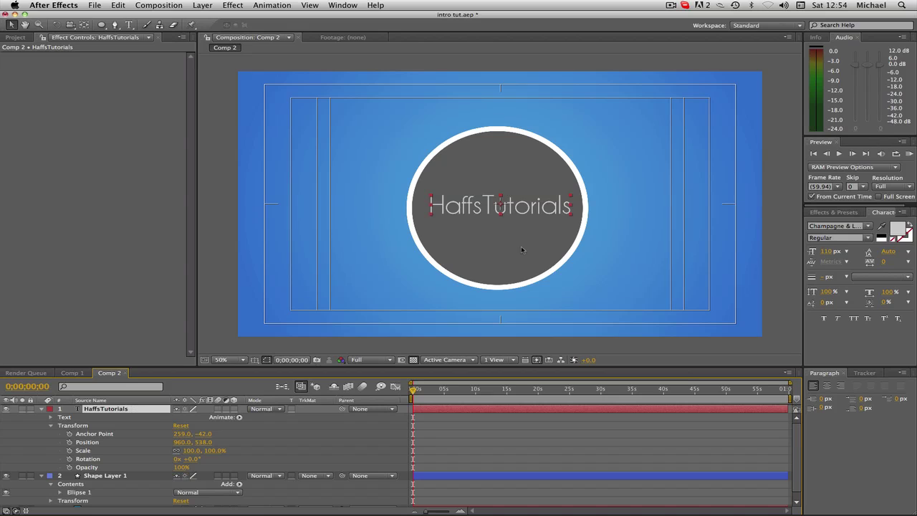
{"action": "left_click_drag", "start_coordinate": [515, 246], "coordinate": [514, 247]}
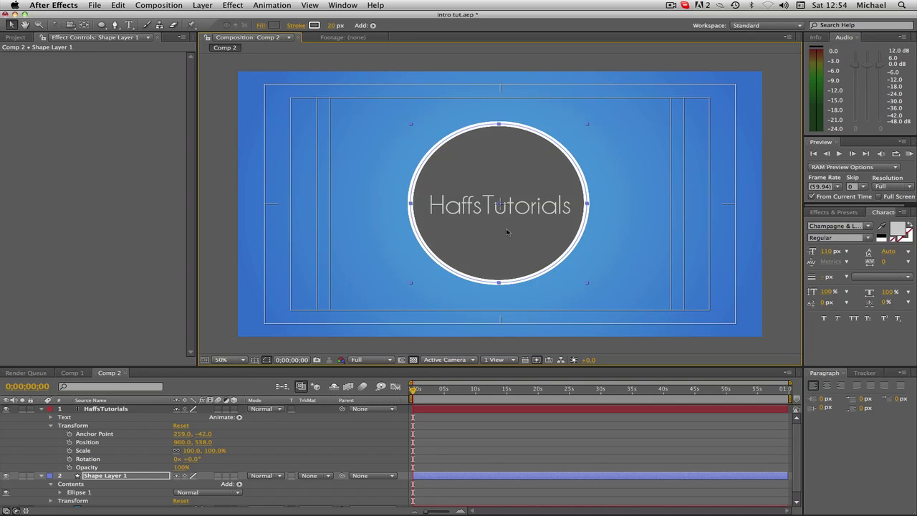
{"action": "key", "text": "Right"}
{"action": "key", "text": "Right"}
{"action": "key", "text": "Right"}
{"action": "key", "text": "Right"}
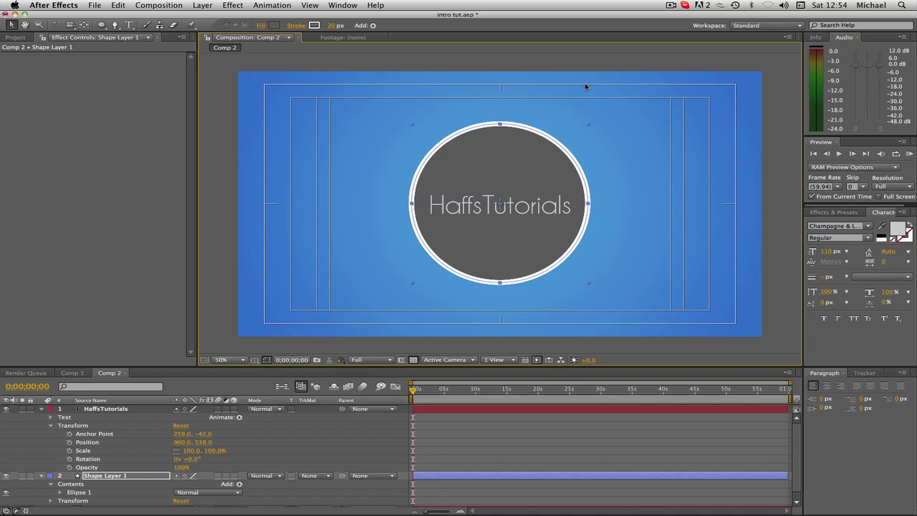
{"action": "left_click", "coordinate": [551, 65]}
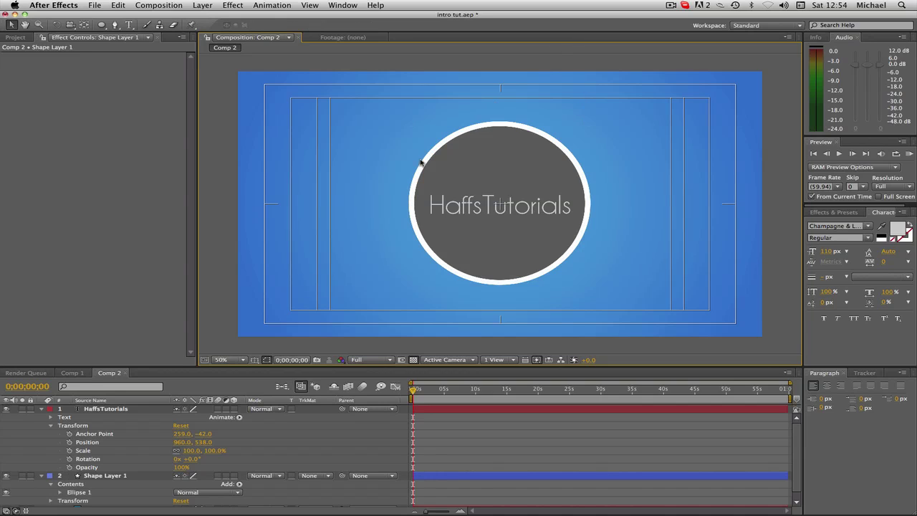
Change the ellipse's fill color to the grey 6A6A6A and deselect the shape.
{"action": "left_click", "coordinate": [435, 243]}
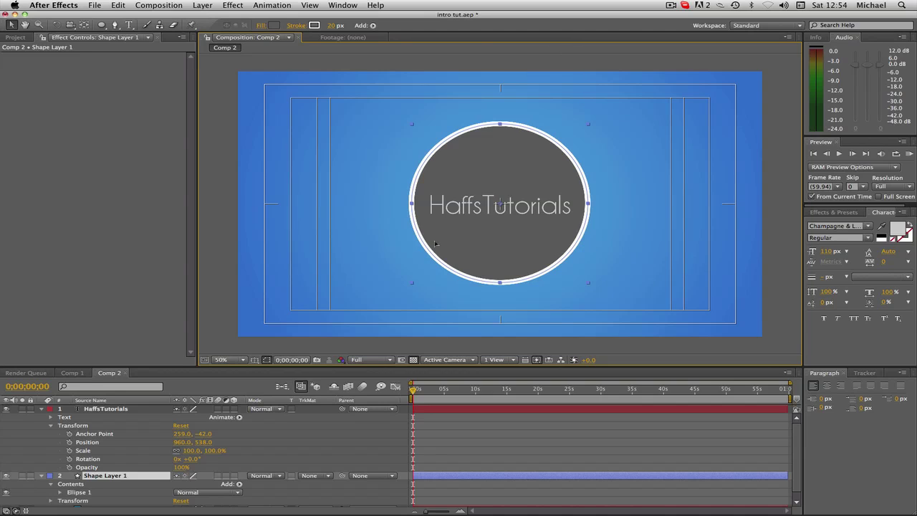
{"action": "left_click", "coordinate": [272, 26]}
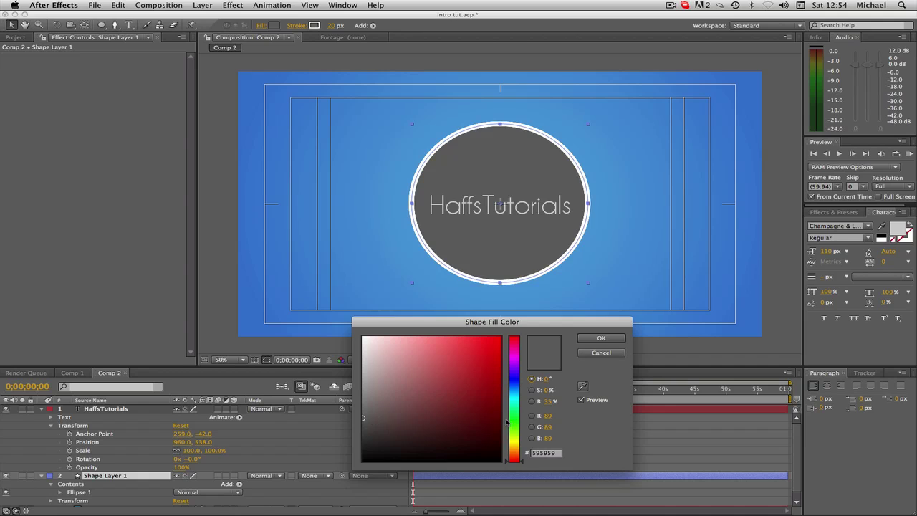
{"action": "left_click_drag", "start_coordinate": [515, 430], "coordinate": [516, 405]}
{"action": "left_click", "coordinate": [409, 368]}
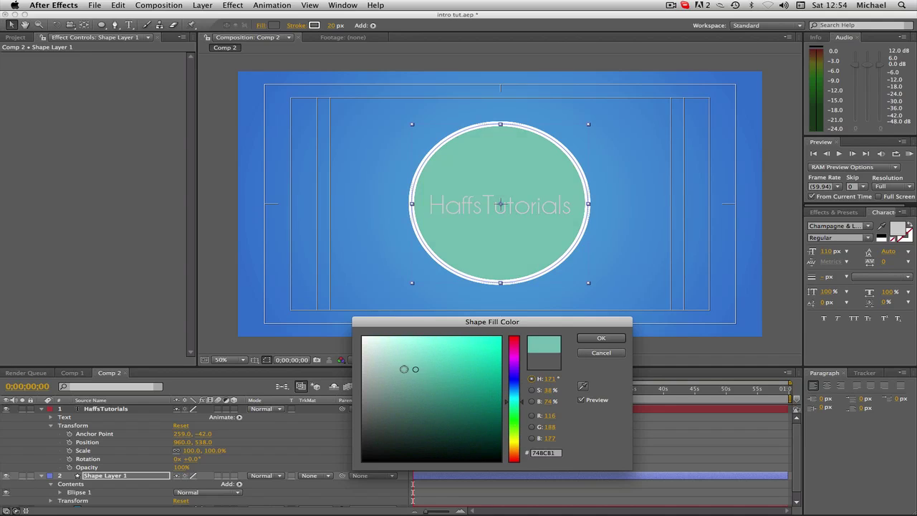
{"action": "left_click_drag", "start_coordinate": [410, 368], "coordinate": [487, 375]}
{"action": "left_click_drag", "start_coordinate": [514, 402], "coordinate": [516, 399]}
{"action": "left_click_drag", "start_coordinate": [440, 368], "coordinate": [446, 354]}
{"action": "left_click_drag", "start_coordinate": [507, 394], "coordinate": [508, 384]}
{"action": "mouse_move", "coordinate": [481, 352]}
{"action": "left_mouse_down"}
{"action": "mouse_move", "coordinate": [473, 358]}
{"action": "mouse_move", "coordinate": [419, 335]}
{"action": "mouse_move", "coordinate": [362, 356]}
{"action": "mouse_move", "coordinate": [378, 345]}
{"action": "mouse_move", "coordinate": [362, 398]}
{"action": "mouse_move", "coordinate": [381, 459]}
{"action": "mouse_move", "coordinate": [368, 392]}
{"action": "mouse_move", "coordinate": [422, 417]}
{"action": "mouse_move", "coordinate": [410, 417]}
{"action": "mouse_move", "coordinate": [400, 433]}
{"action": "mouse_move", "coordinate": [459, 380]}
{"action": "mouse_move", "coordinate": [408, 375]}
{"action": "mouse_move", "coordinate": [364, 354]}
{"action": "mouse_move", "coordinate": [362, 409]}
{"action": "left_mouse_up"}
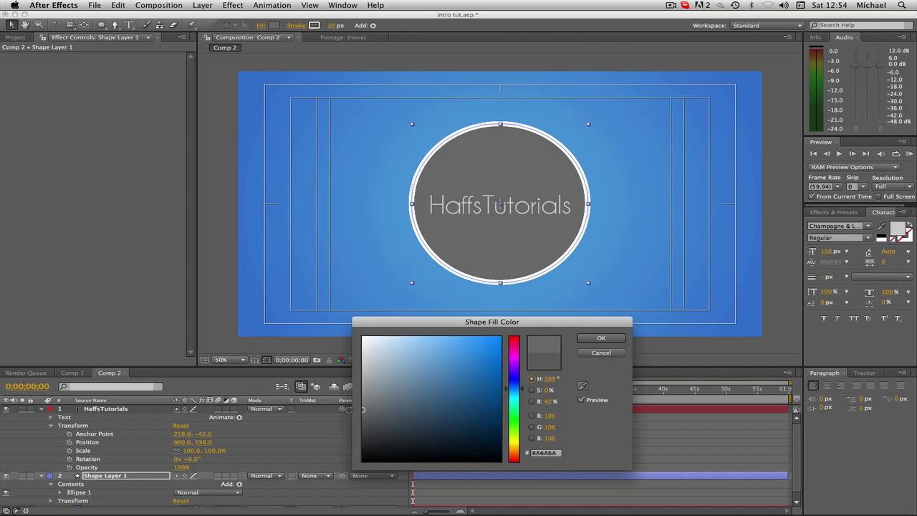
{"action": "left_click", "coordinate": [605, 337]}
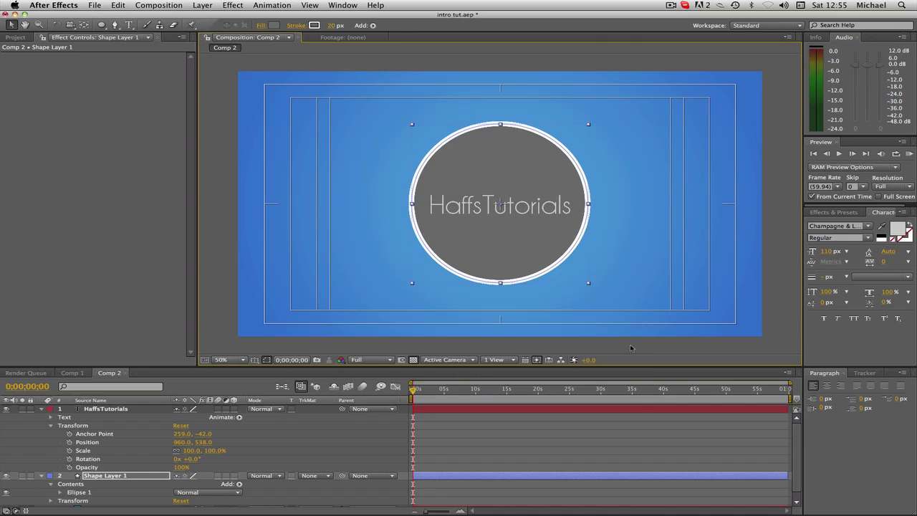
{"action": "left_click", "coordinate": [627, 343]}
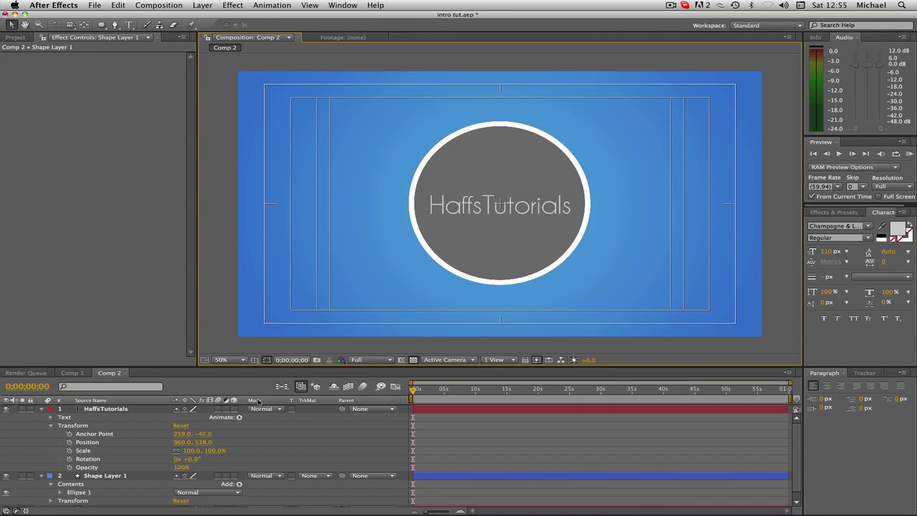
Collapse the text and shape layers' properties and duplicate both layers together.
{"action": "left_click", "coordinate": [47, 410]}
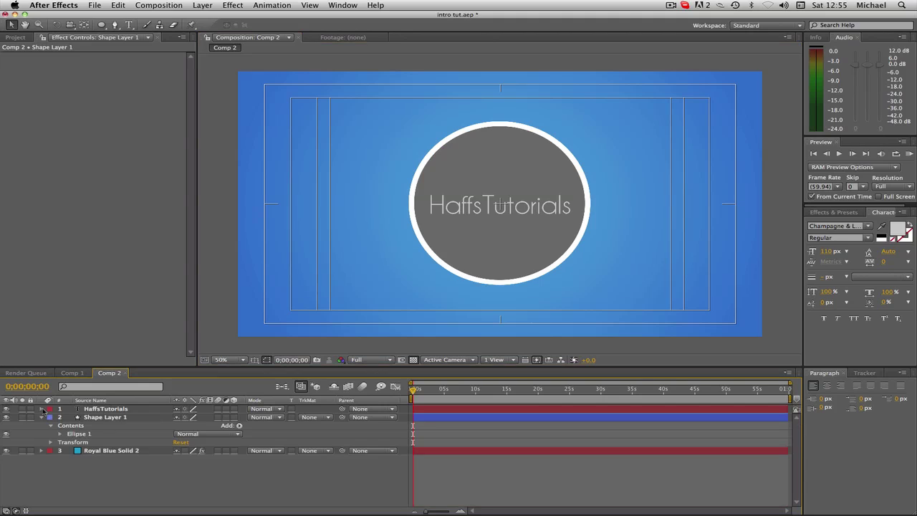
{"action": "left_click", "coordinate": [42, 418]}
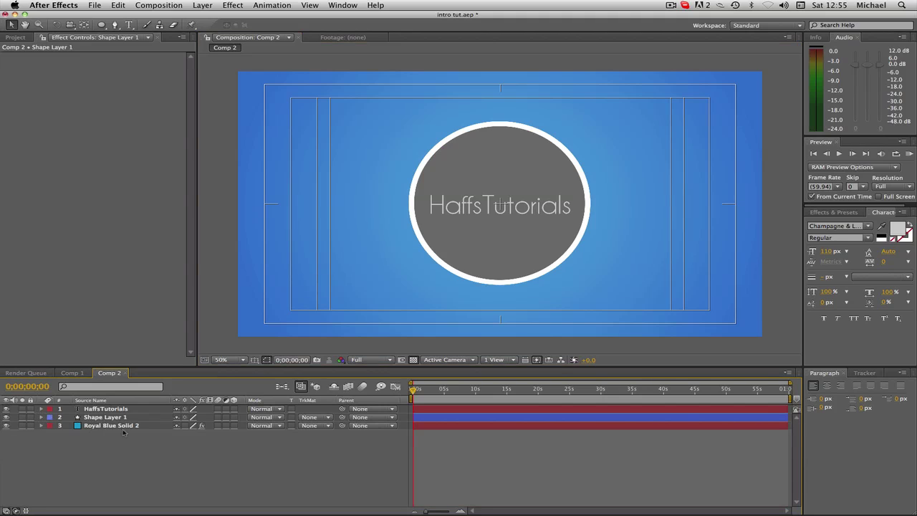
{"action": "left_click", "coordinate": [123, 418]}
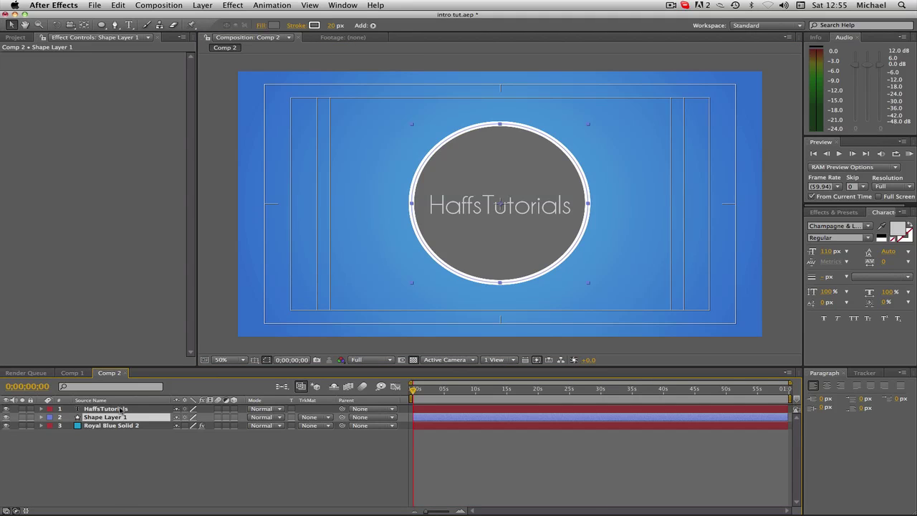
{"action": "left_click", "coordinate": [120, 409]}
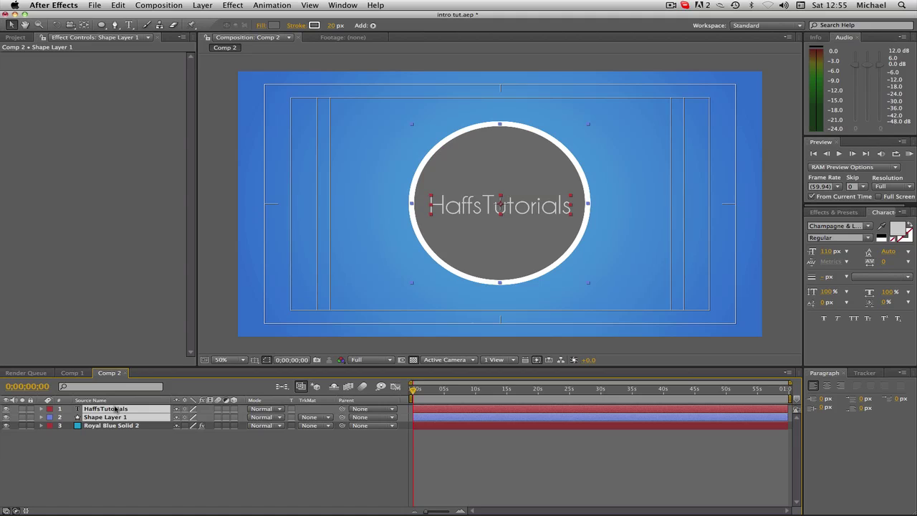
{"action": "key", "text": "super+d"}
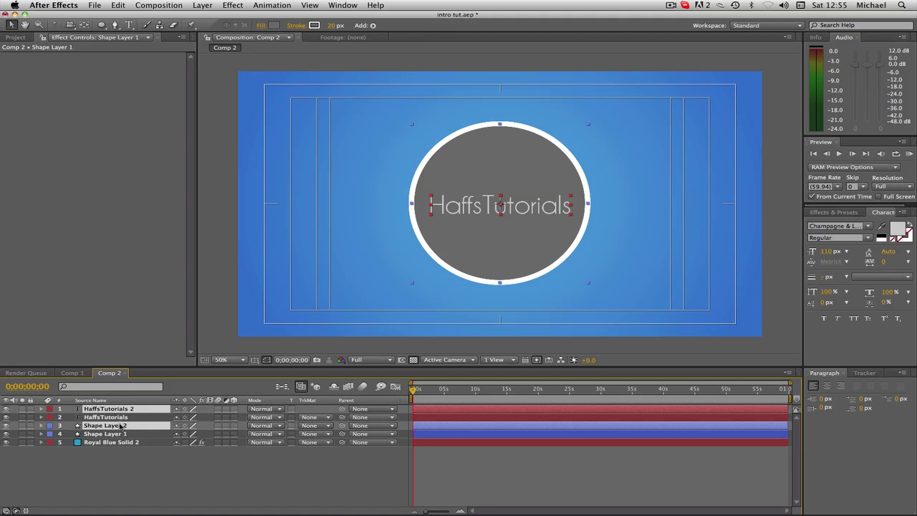
Reorder the layers so HaffsTutorials 2 and Shape Layer 2 sit above HaffsTutorials and Shape Layer 1, each text above its own shape.
{"action": "left_click", "coordinate": [120, 425], "text": "super"}
{"action": "key", "text": "super+bracketleft"}
{"action": "left_click", "coordinate": [147, 465]}
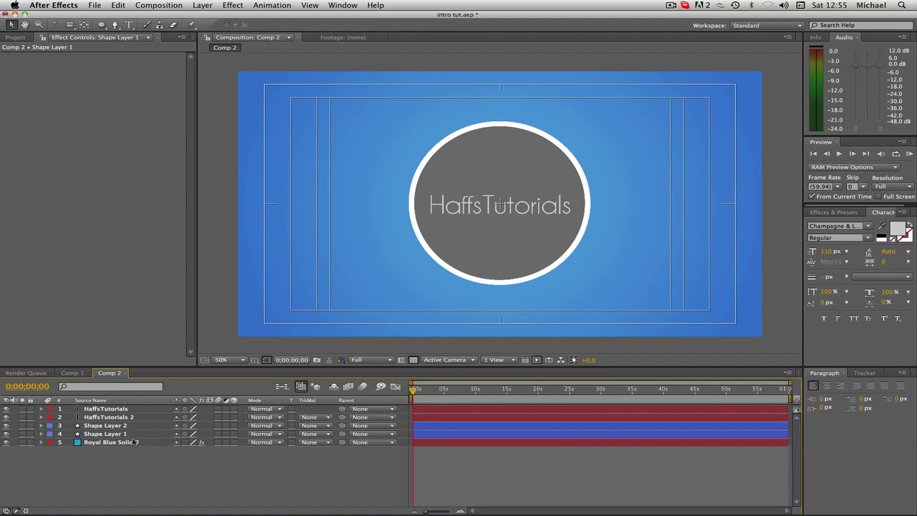
{"action": "left_click_drag", "start_coordinate": [125, 408], "coordinate": [125, 434]}
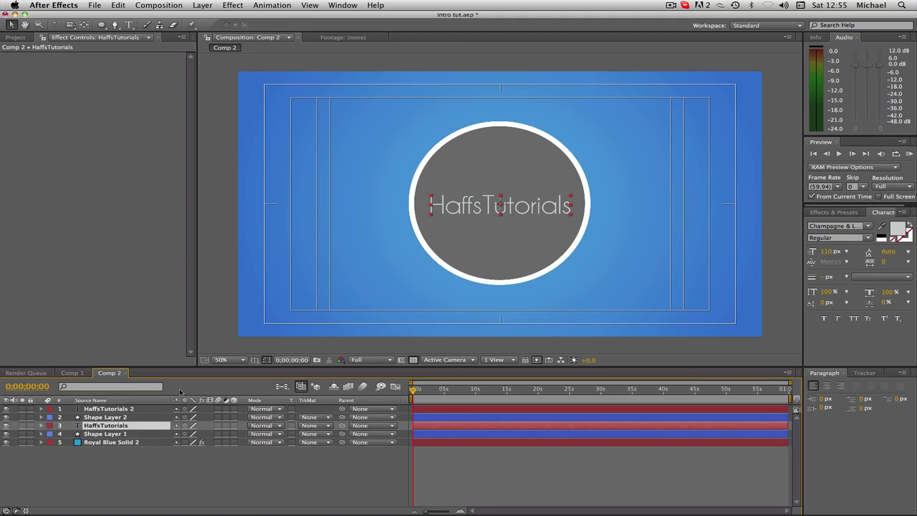
Expand the properties of Shape Layer 1 and the transform properties of the HaffsTutorials text layer, keeping Shape Layer 2 collapsed.
{"action": "left_click", "coordinate": [41, 434]}
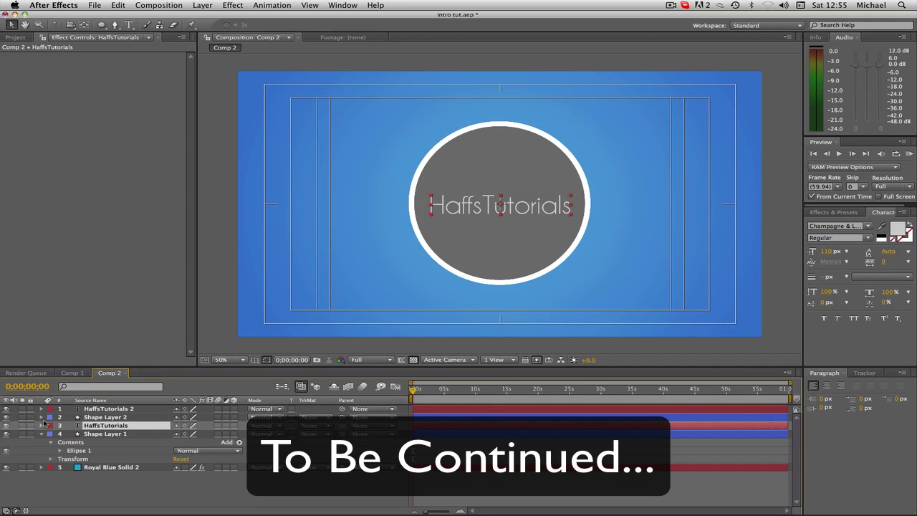
{"action": "left_click", "coordinate": [41, 417]}
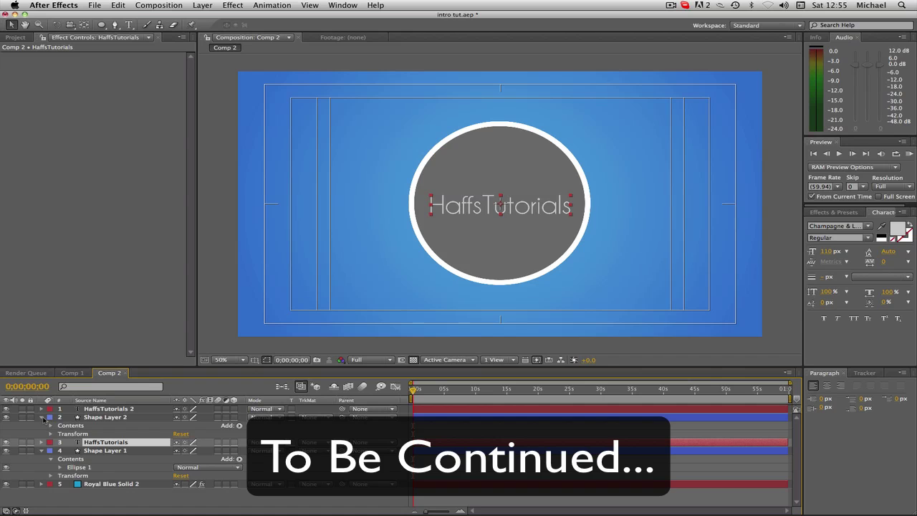
{"action": "left_click", "coordinate": [41, 417]}
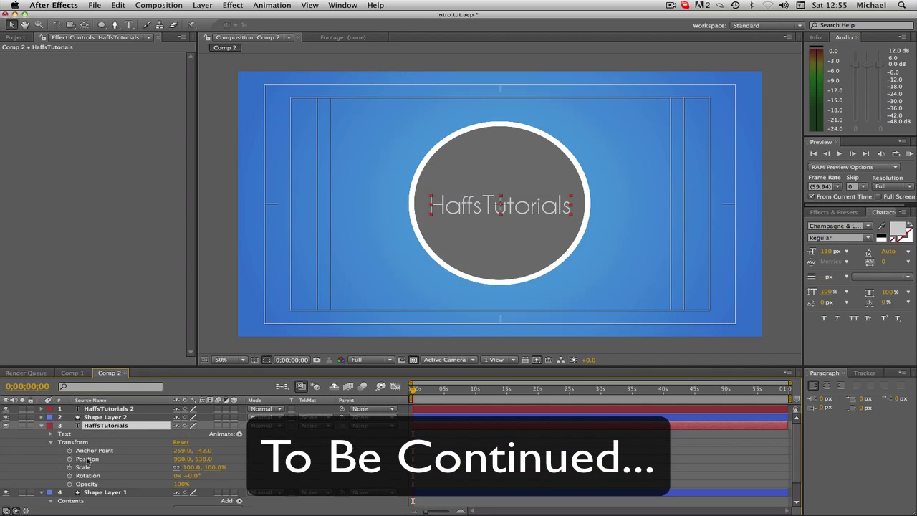